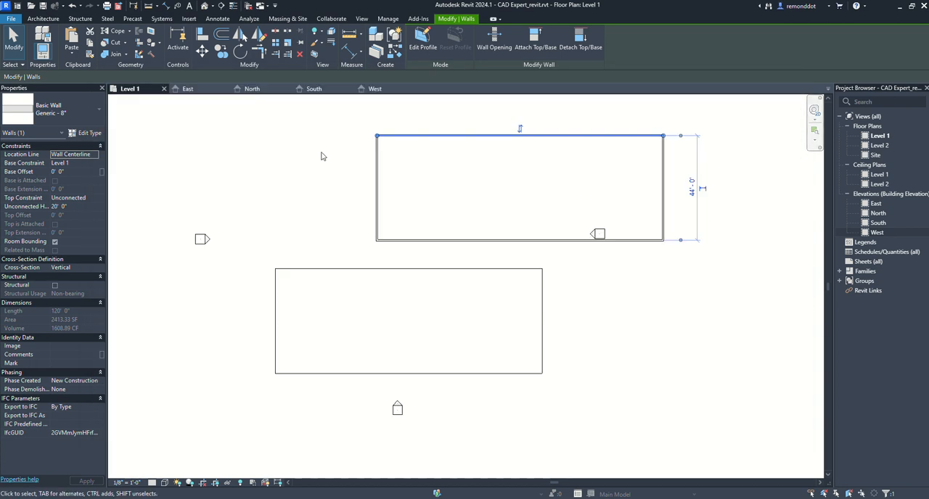
# - Examine the walls and the separate floor outline in the Level 1 plan by selecting them individually and together
pyautogui.click(424, 193)
pyautogui.moveTo(442, 183); pyautogui.dragTo(429, 208, button='middle')
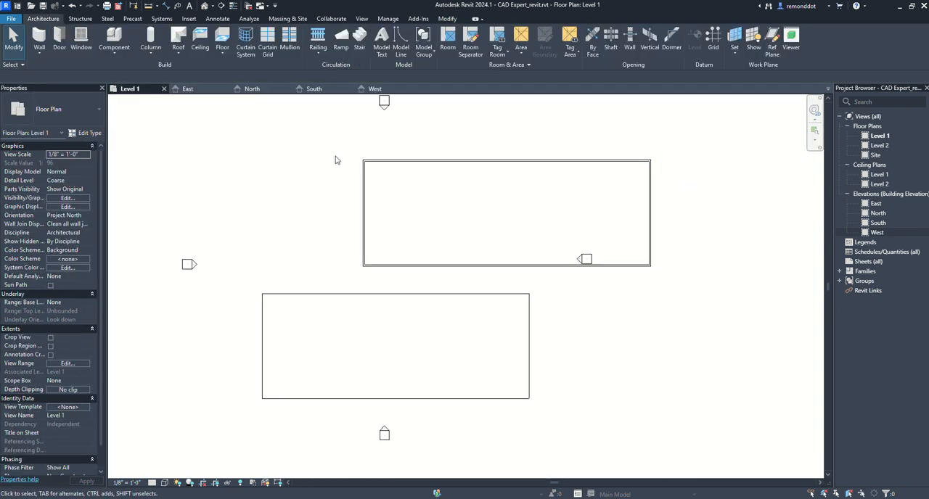
pyautogui.click(480, 162)
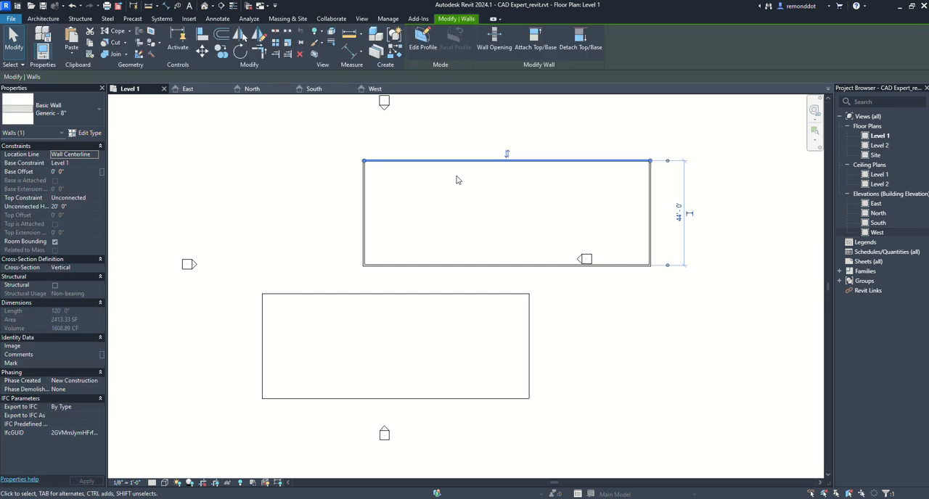
pyautogui.moveTo(662, 278); pyautogui.dragTo(617, 152)
pyautogui.click(640, 296)
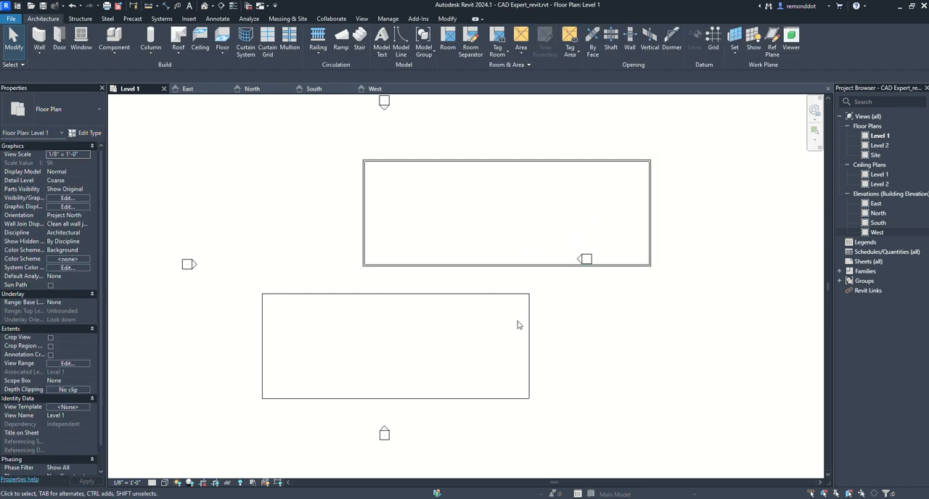
pyautogui.click(481, 295)
pyautogui.click(489, 206)
pyautogui.moveTo(491, 202); pyautogui.dragTo(283, 143)
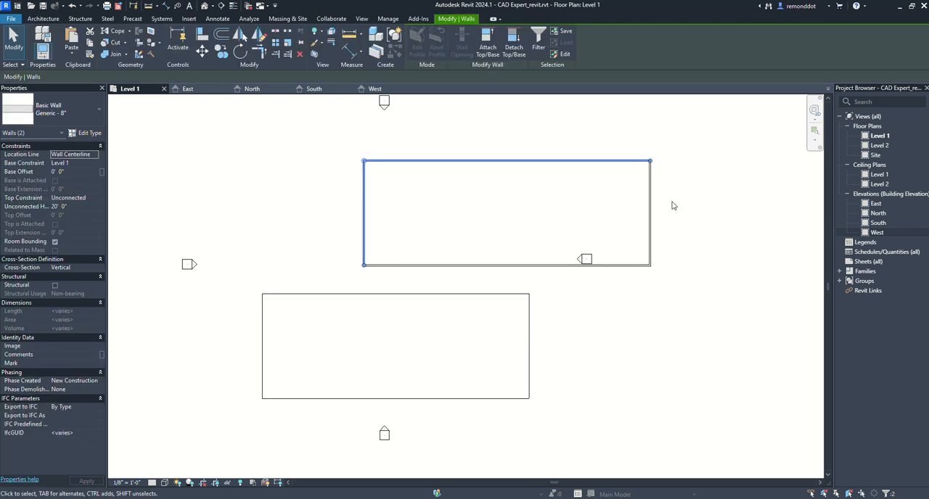
pyautogui.click(467, 210)
pyautogui.moveTo(345, 228)
pyautogui.mouseDown(button='middle')
pyautogui.moveTo(346, 243)
pyautogui.moveTo(344, 223)
pyautogui.mouseUp(button='middle')
pyautogui.scroll(1, 345, 224)
pyautogui.scroll(-2, 293, 201)
pyautogui.moveTo(408, 248); pyautogui.dragTo(406, 259, button='middle')
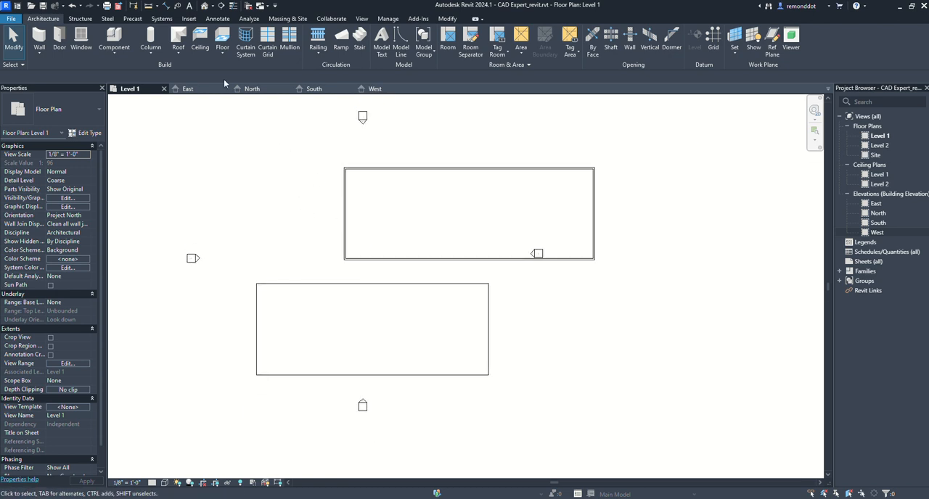
# - Open the default 3D view and set its visual style to Shaded
pyautogui.click(206, 7)
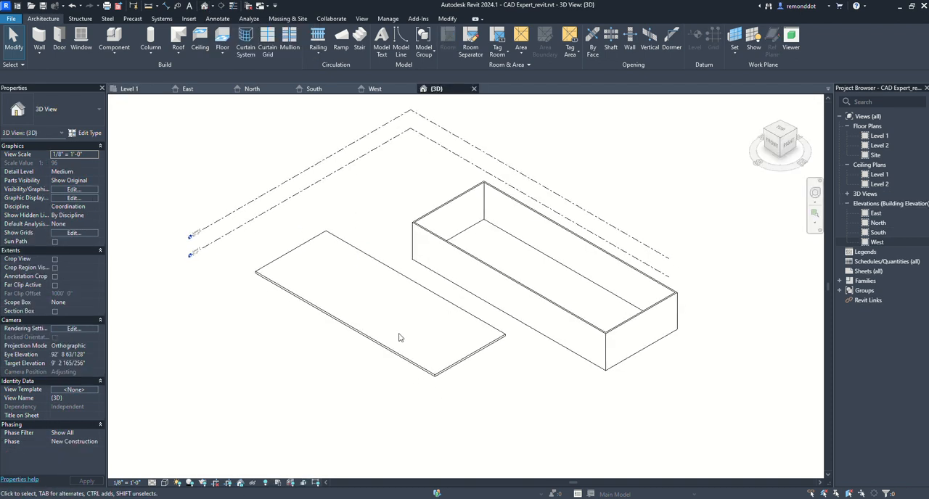
pyautogui.click(165, 483)
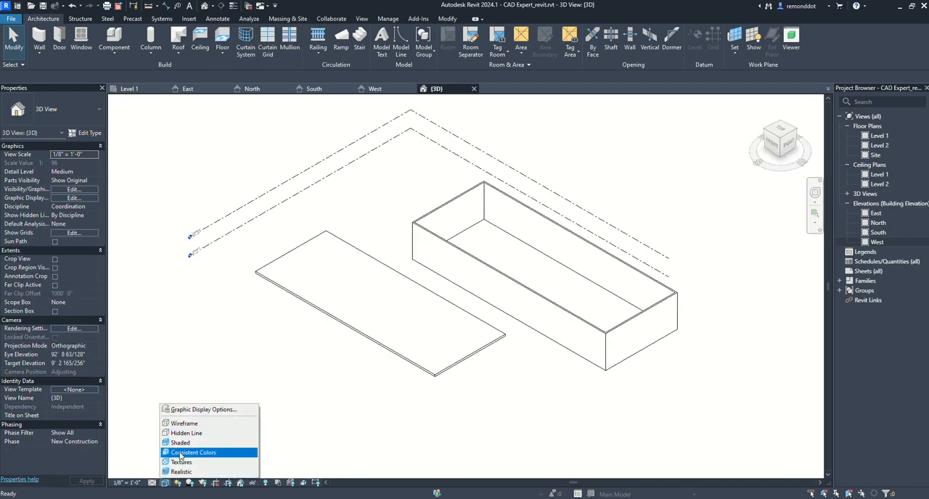
pyautogui.click(184, 443)
pyautogui.scroll(4, 466, 310)
pyautogui.scroll(-3, 503, 321)
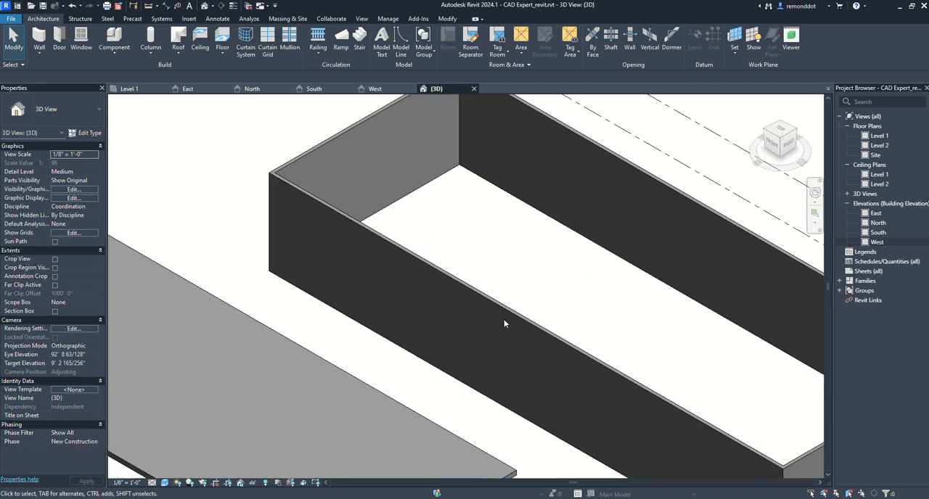
pyautogui.moveTo(399, 328); pyautogui.dragTo(410, 313, button='middle')
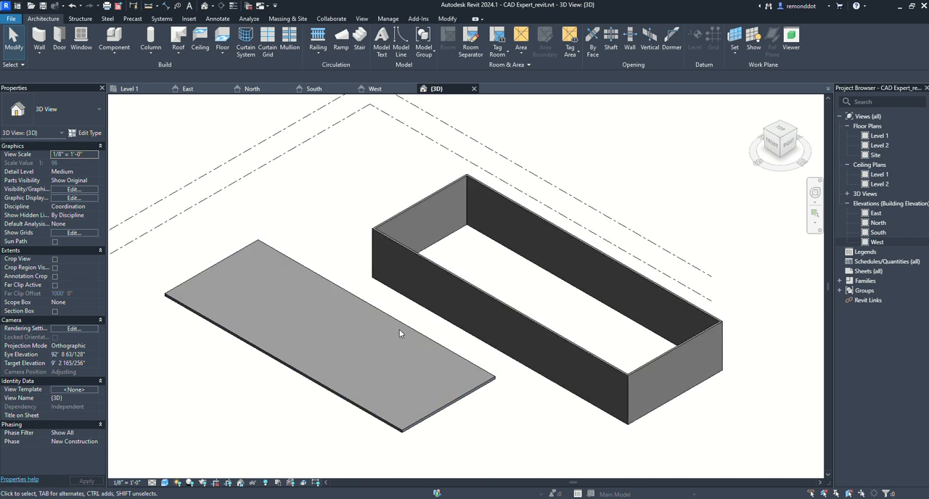
# - Inspect the floor slab and the long rear wall in the 3D view by selecting each one
pyautogui.click(399, 331)
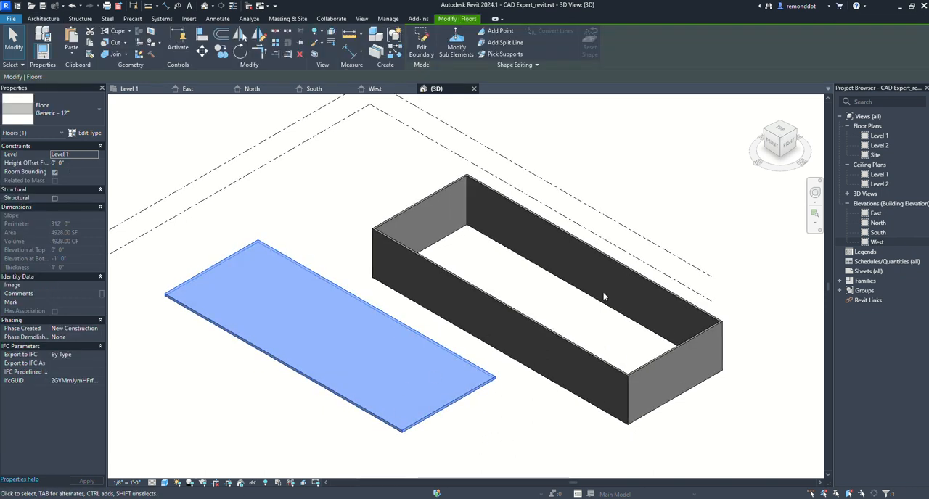
pyautogui.click(338, 224)
pyautogui.moveTo(568, 247); pyautogui.dragTo(550, 273, button='middle')
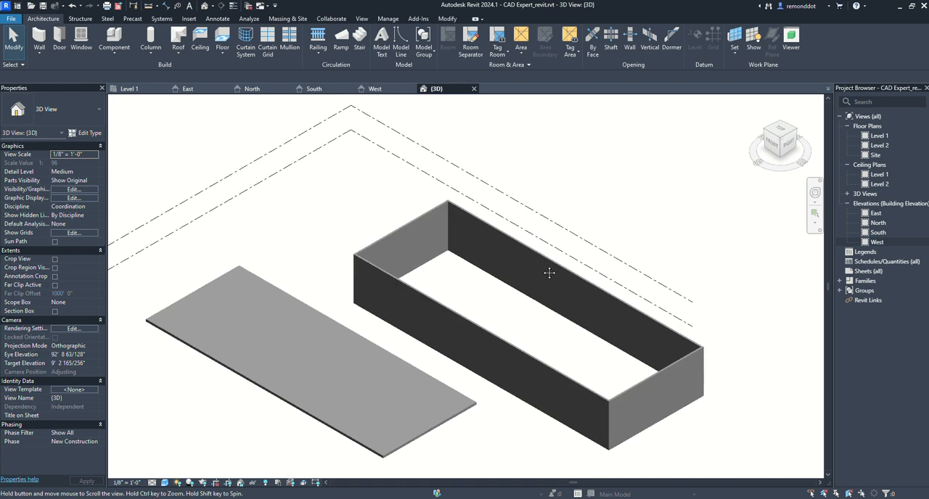
pyautogui.scroll(-2, 484, 232)
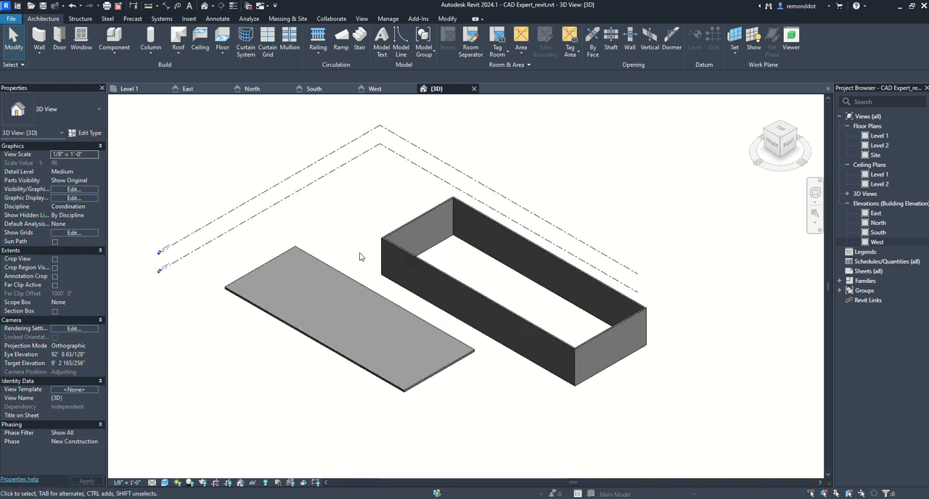
pyautogui.moveTo(404, 269); pyautogui.dragTo(400, 270, button='middle')
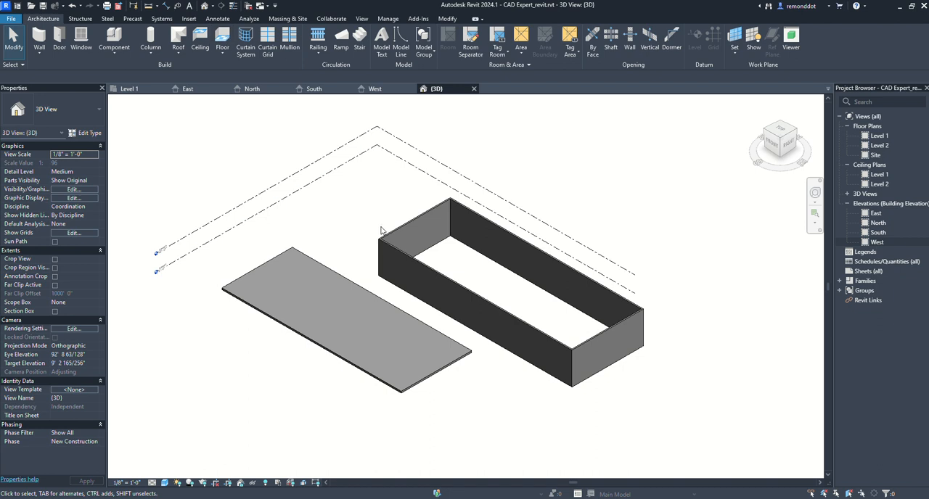
pyautogui.click(488, 224)
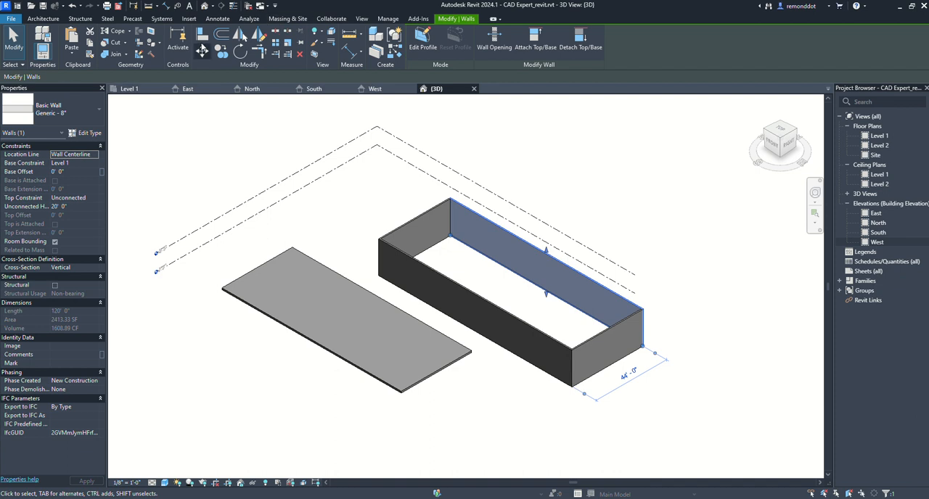
# - Return to the Level 1 plan and move the upper horizontal wall outward by about 15 feet with the Move tool
pyautogui.click(129, 89)
pyautogui.scroll(2, 509, 251)
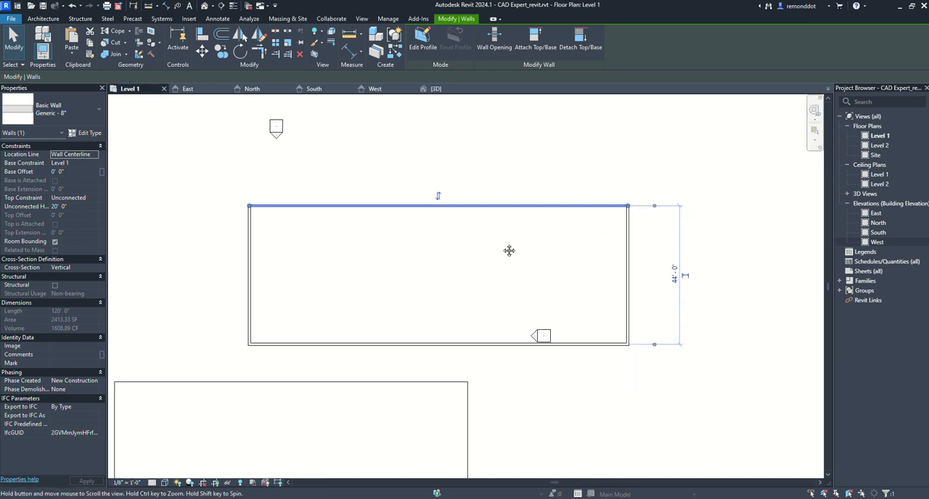
pyautogui.moveTo(509, 251); pyautogui.dragTo(506, 258, button='middle')
pyautogui.click(395, 231)
pyautogui.click(335, 213)
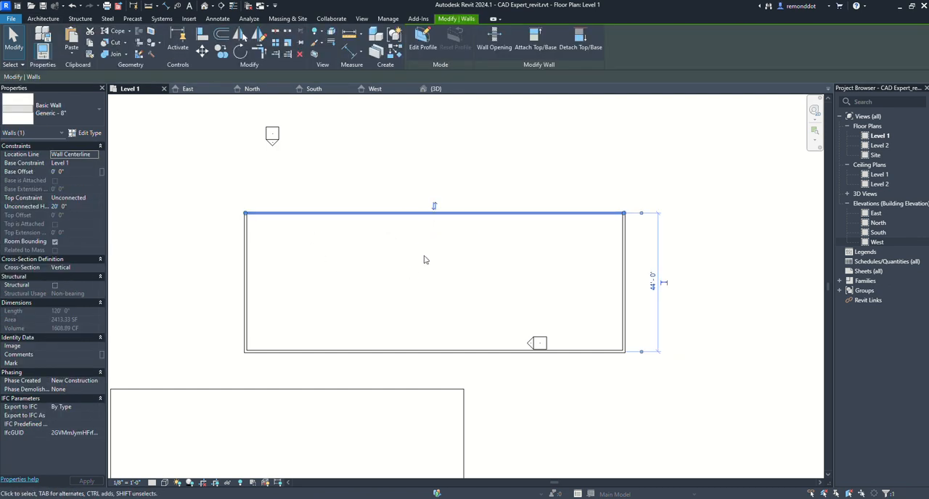
pyautogui.moveTo(425, 259); pyautogui.dragTo(438, 252, button='middle')
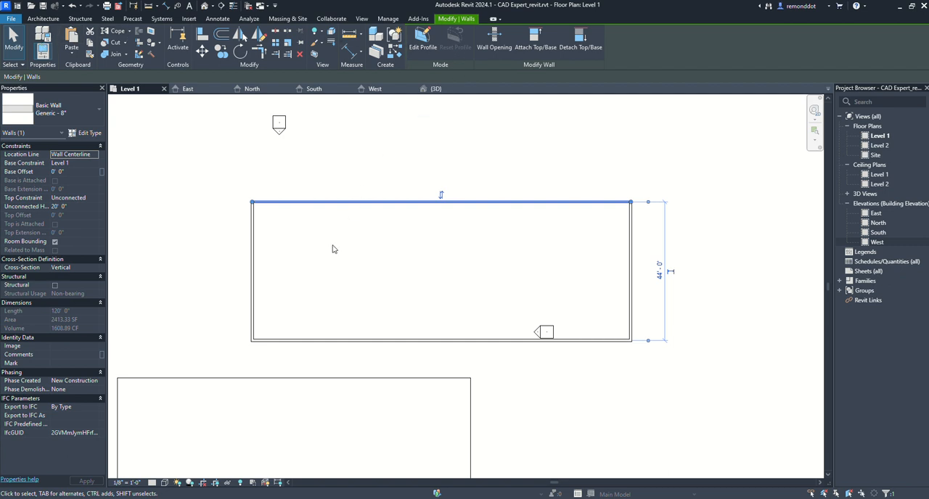
pyautogui.click(201, 54)
pyautogui.click(253, 203)
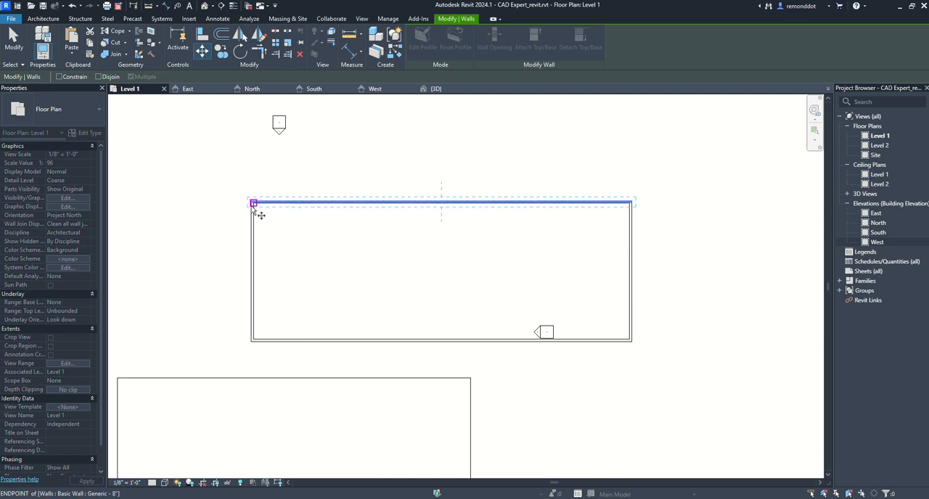
pyautogui.click(253, 154)
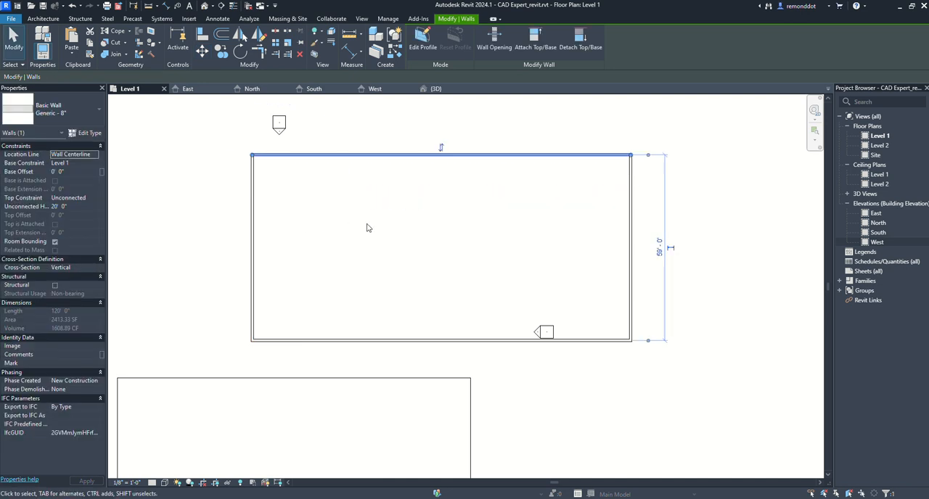
# - Try to relocate the upper wall's left end partway down the side wall, and undo the change
pyautogui.moveTo(372, 224); pyautogui.dragTo(373, 249, button='middle')
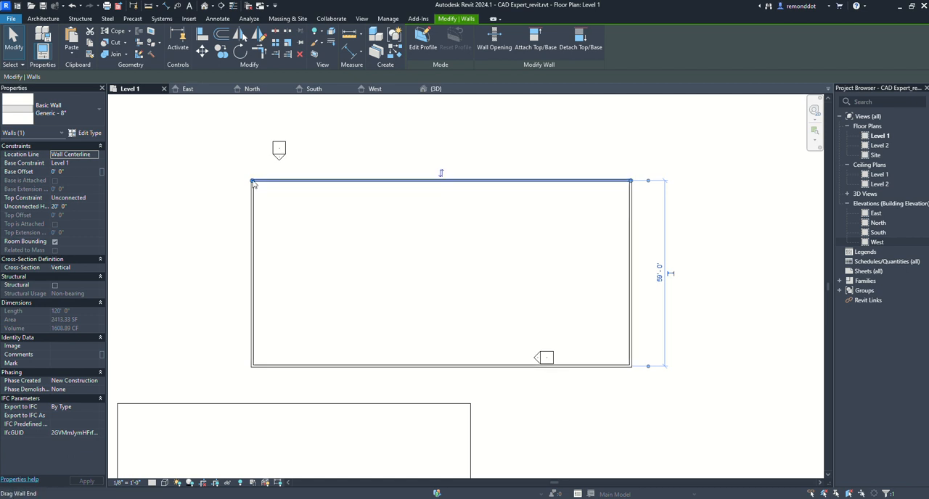
pyautogui.moveTo(253, 181); pyautogui.dragTo(254, 228)
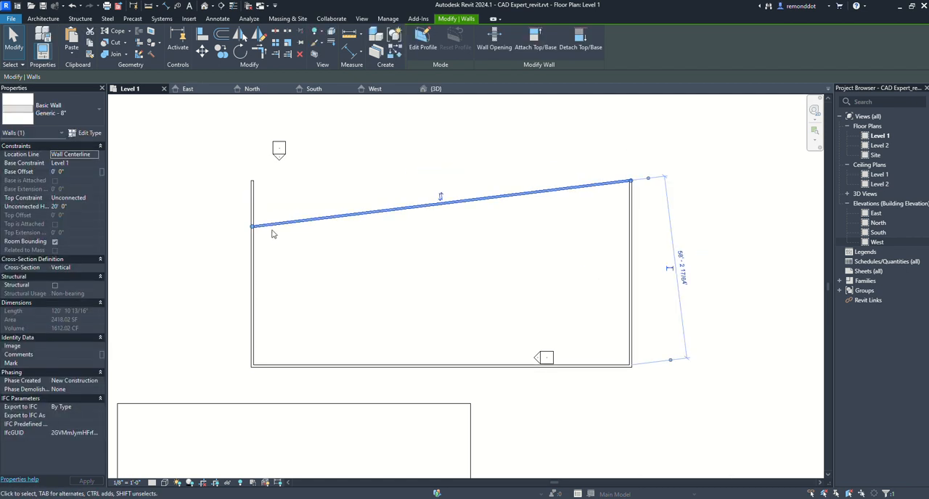
pyautogui.hotkey('ctrl', 'z')
pyautogui.press('Escape')
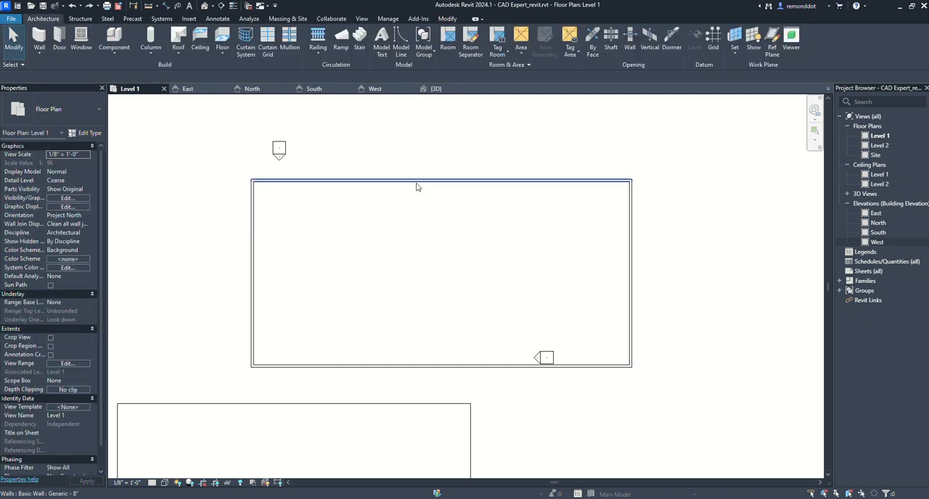
# - Shift the whole upper wall inward freehand to about 41' 6" from the opposite wall, and deselect it
pyautogui.click(370, 181)
pyautogui.moveTo(314, 179); pyautogui.dragTo(313, 232)
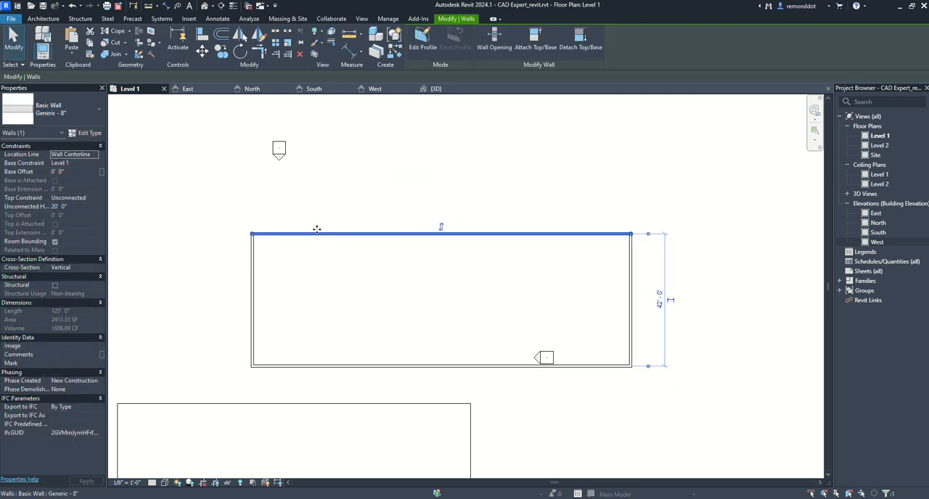
pyautogui.press('Escape')
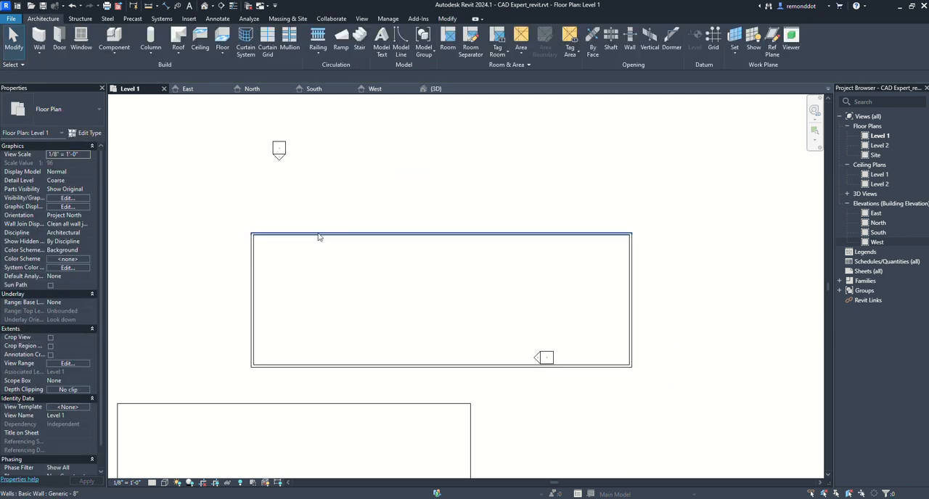
pyautogui.moveTo(319, 237)
pyautogui.mouseDown()
pyautogui.moveTo(320, 213)
pyautogui.moveTo(318, 237)
pyautogui.mouseUp()
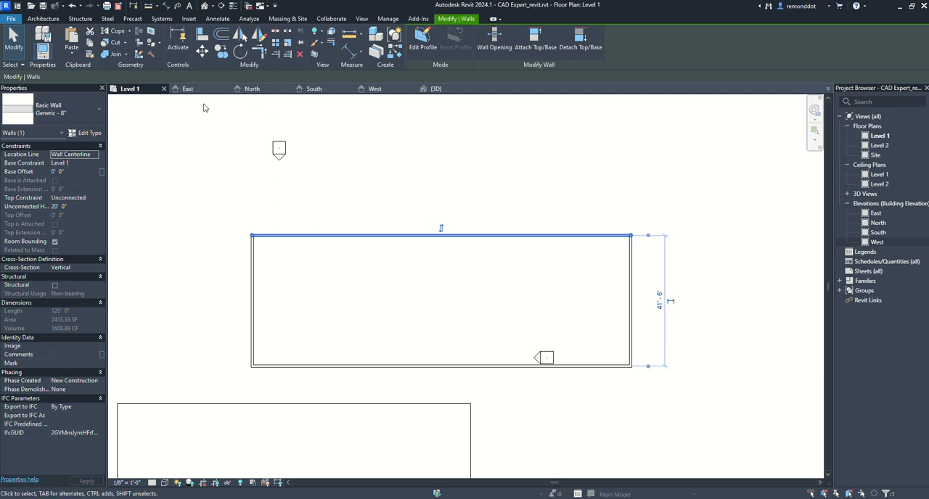
pyautogui.click(144, 120)
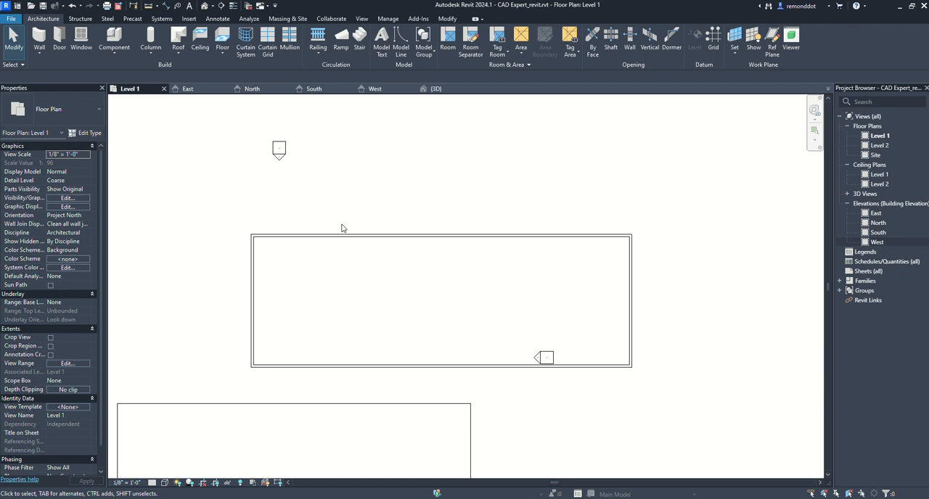
# - Start saving the project as a new file, browse to New Volume (D:), and cancel without saving
pyautogui.click(11, 19)
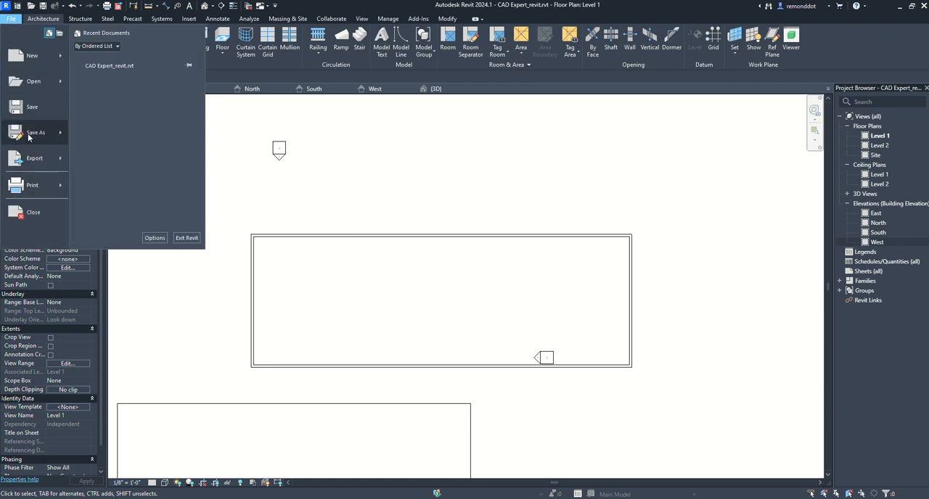
pyautogui.moveTo(29, 137)
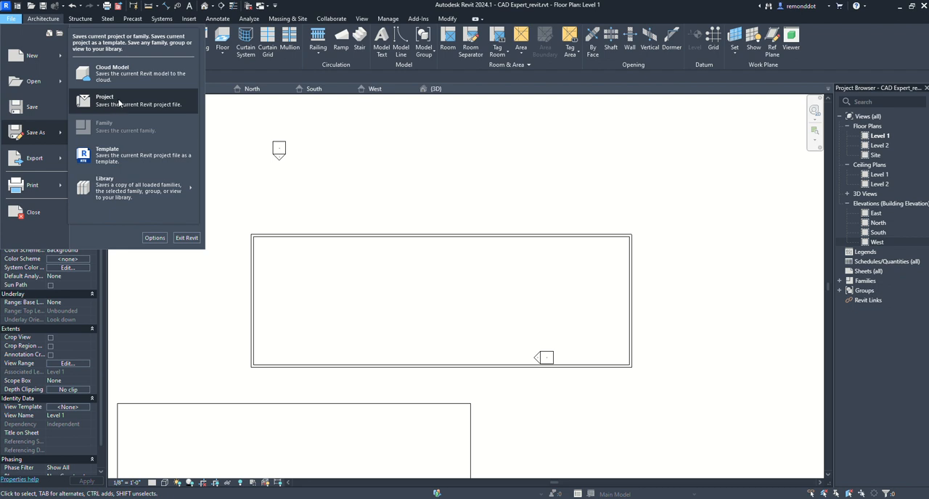
pyautogui.click(119, 103)
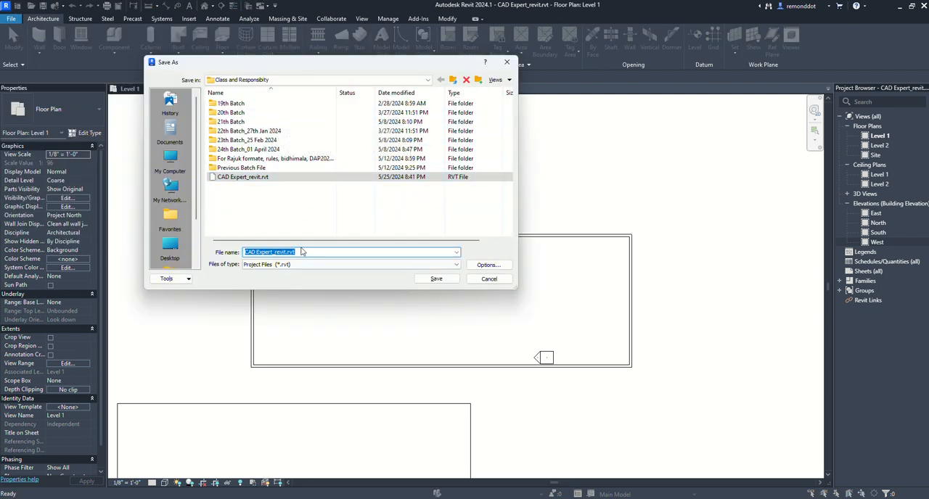
pyautogui.click(244, 81)
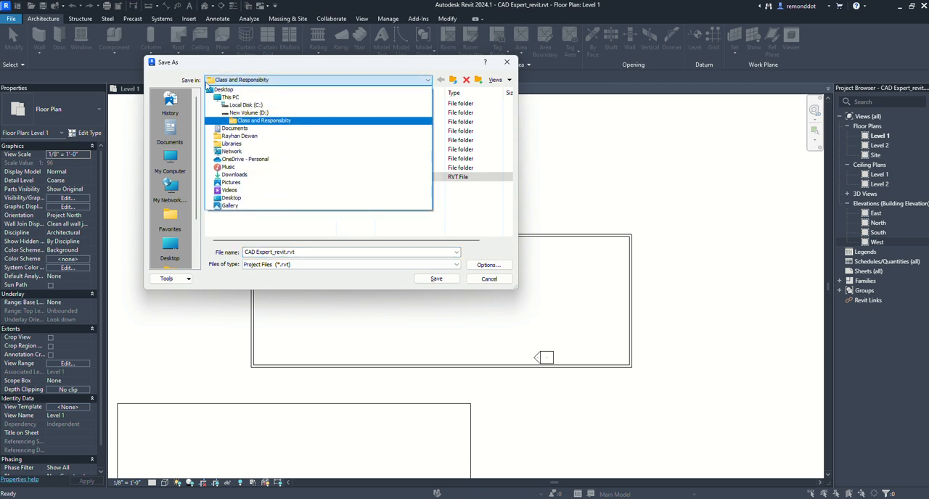
pyautogui.click(266, 81)
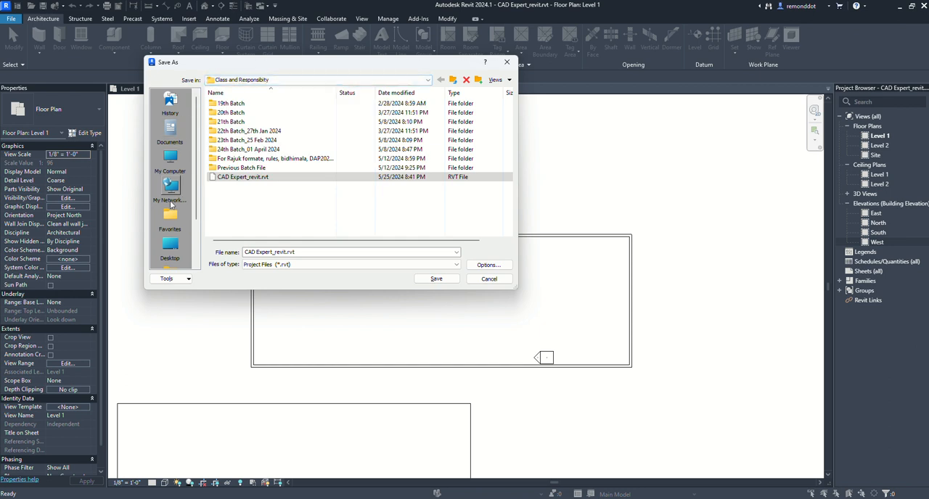
pyautogui.click(170, 162)
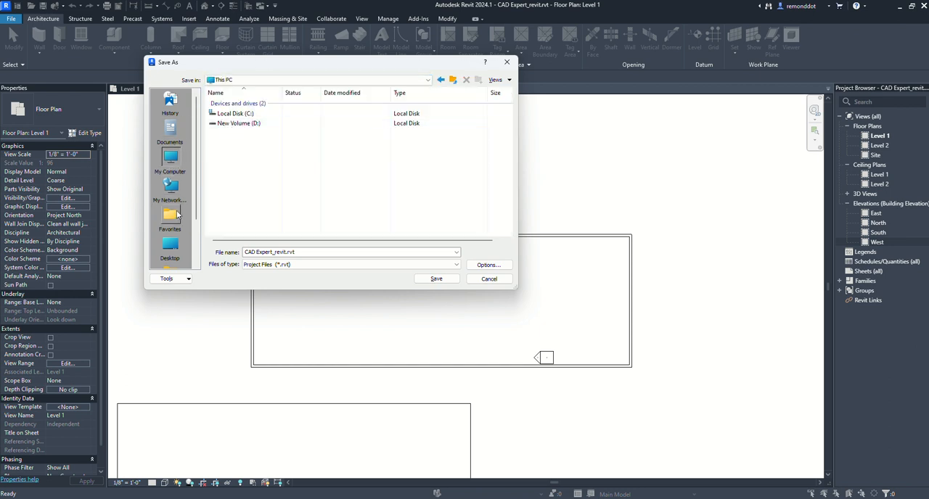
pyautogui.doubleClick(231, 124)
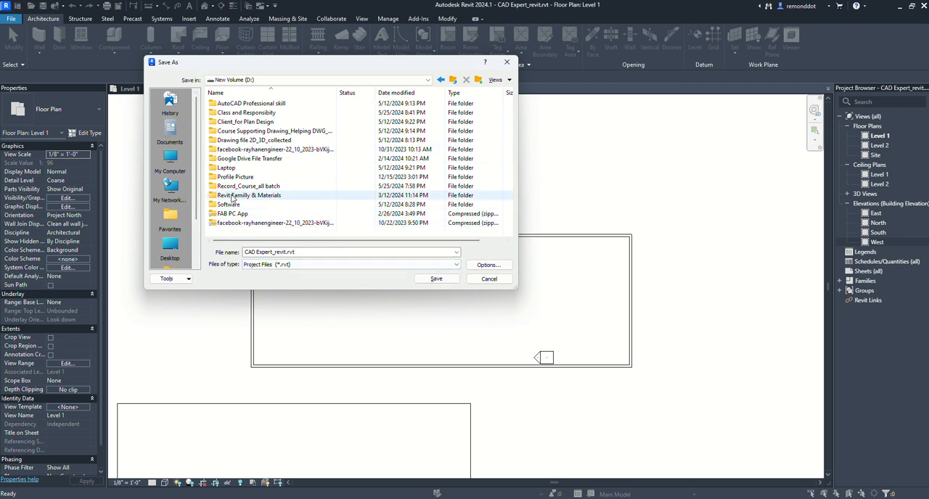
pyautogui.click(485, 280)
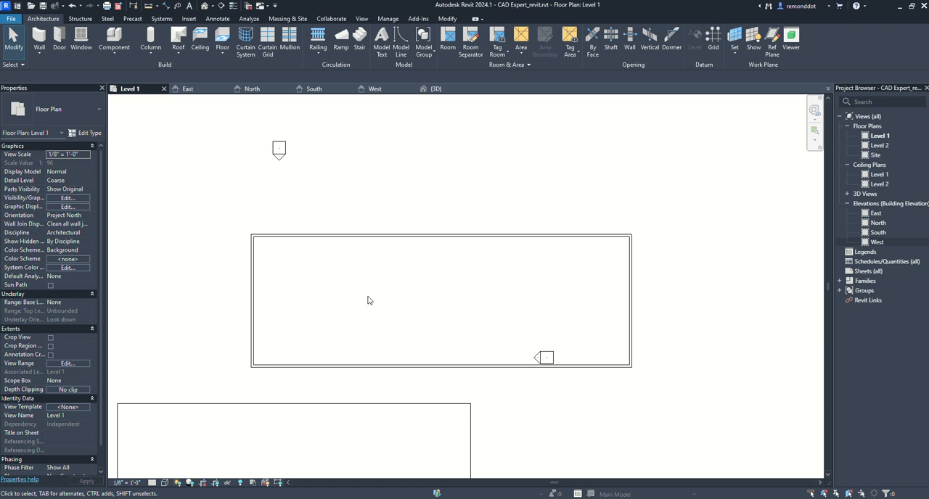
pyautogui.click(11, 18)
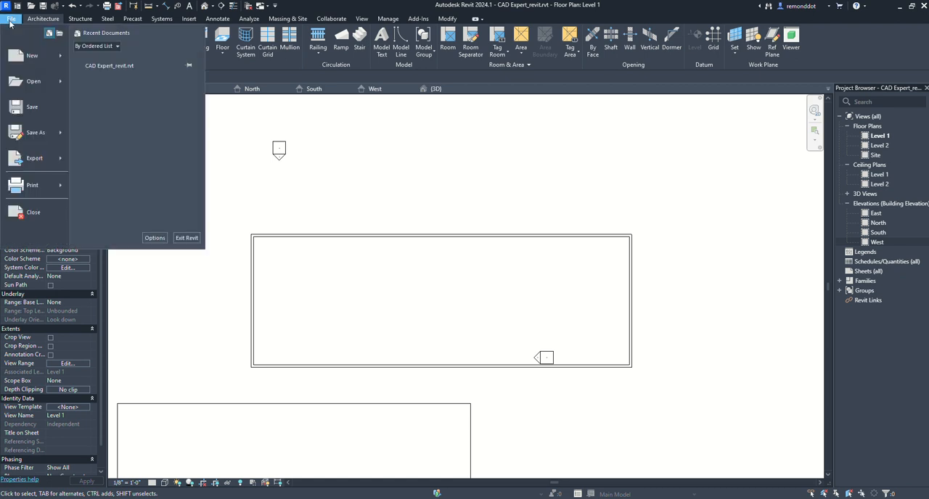
pyautogui.click(327, 147)
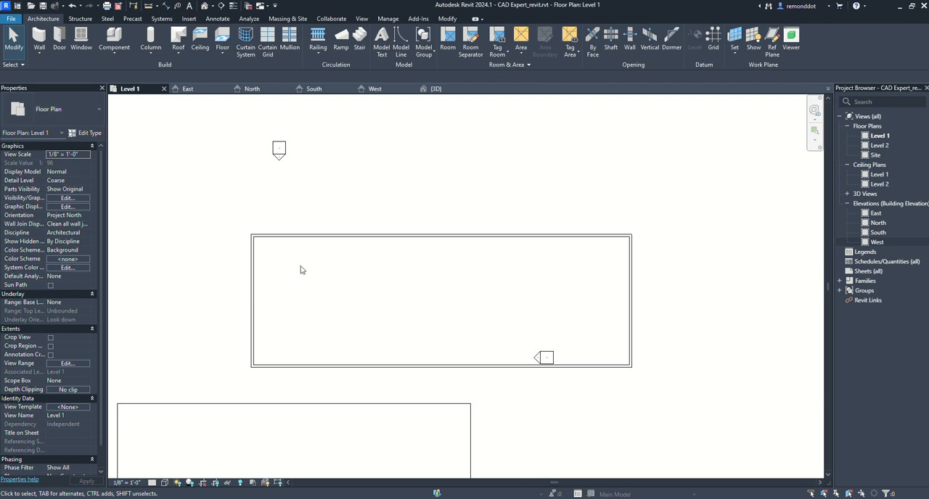
pyautogui.click(12, 20)
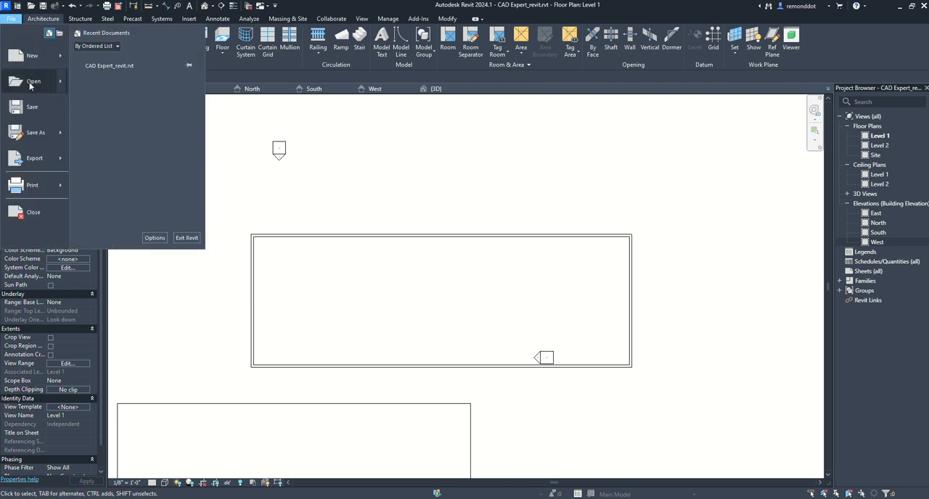
pyautogui.click(351, 189)
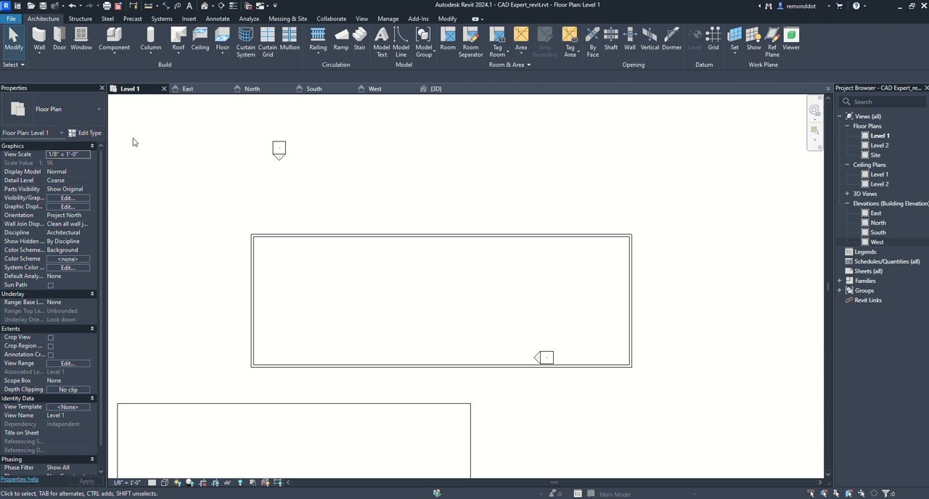
# - Start a new project and check the available template choices, selecting Imperial Multi-discipline
pyautogui.click(13, 20)
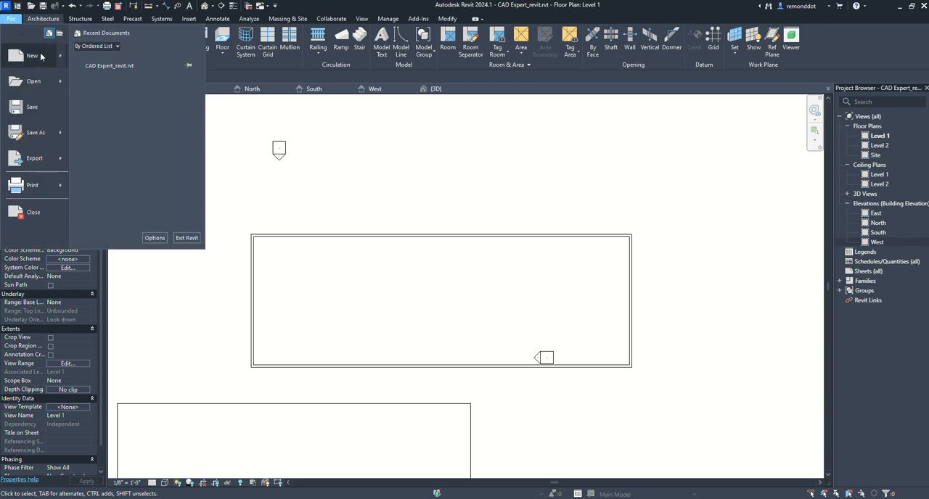
pyautogui.click(41, 56)
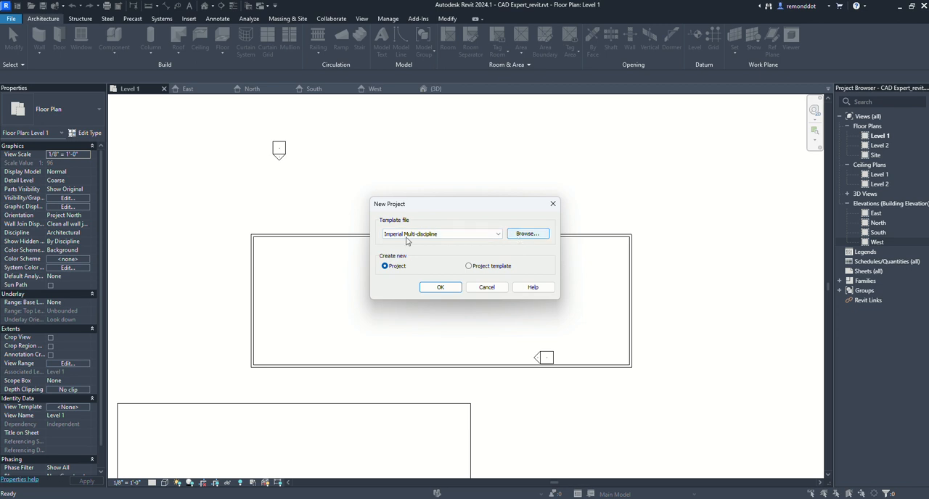
pyautogui.click(482, 240)
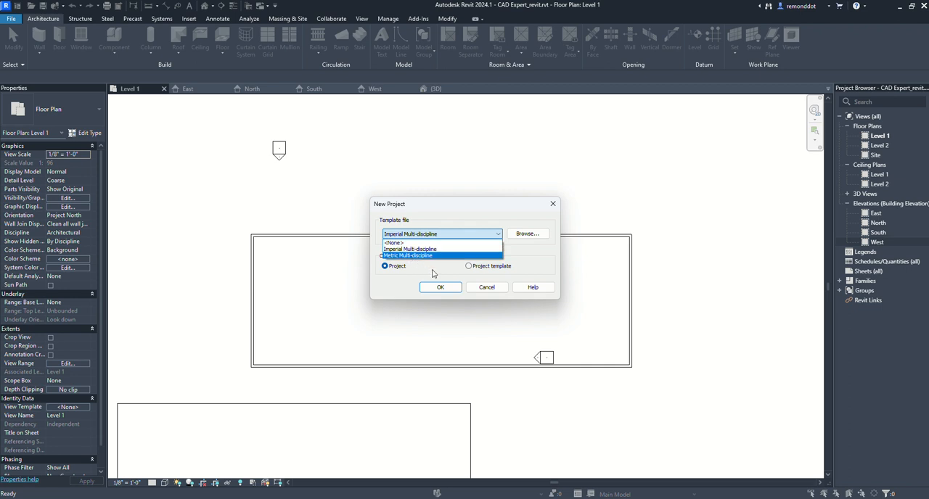
pyautogui.click(413, 249)
pyautogui.click(404, 234)
pyautogui.click(435, 270)
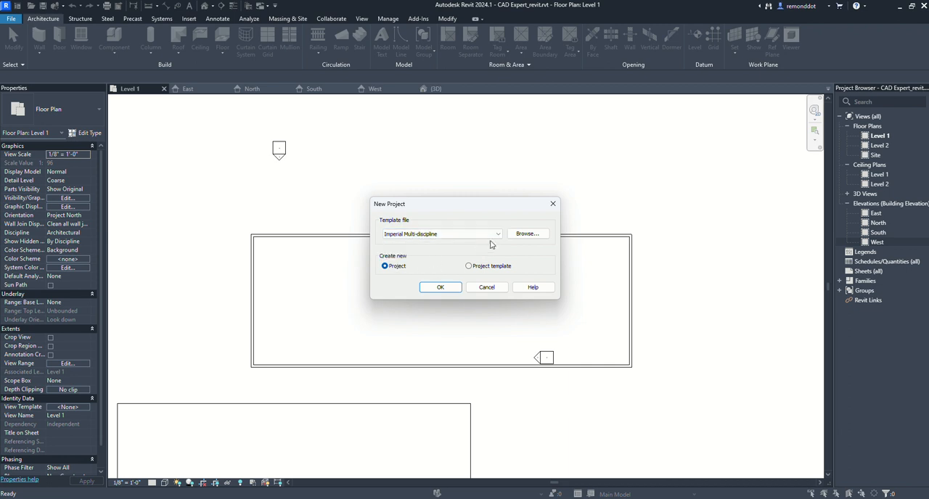
# - Use default.rte from the English-Imperial folder as the template file and create the new project
pyautogui.click(528, 235)
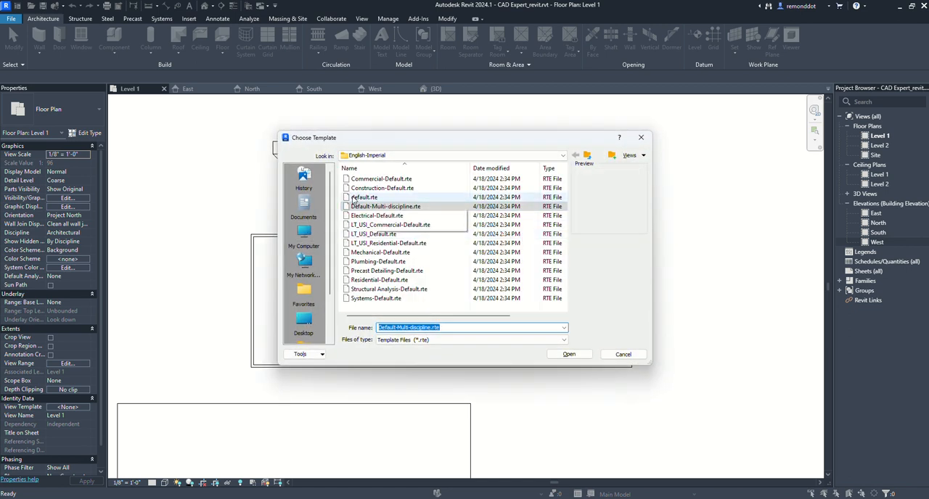
pyautogui.click(365, 198)
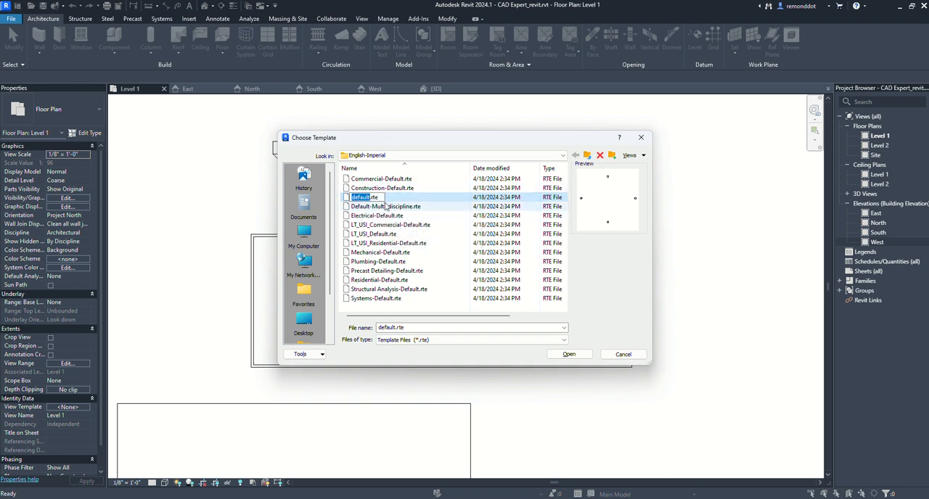
pyautogui.click(383, 207)
pyautogui.click(369, 198)
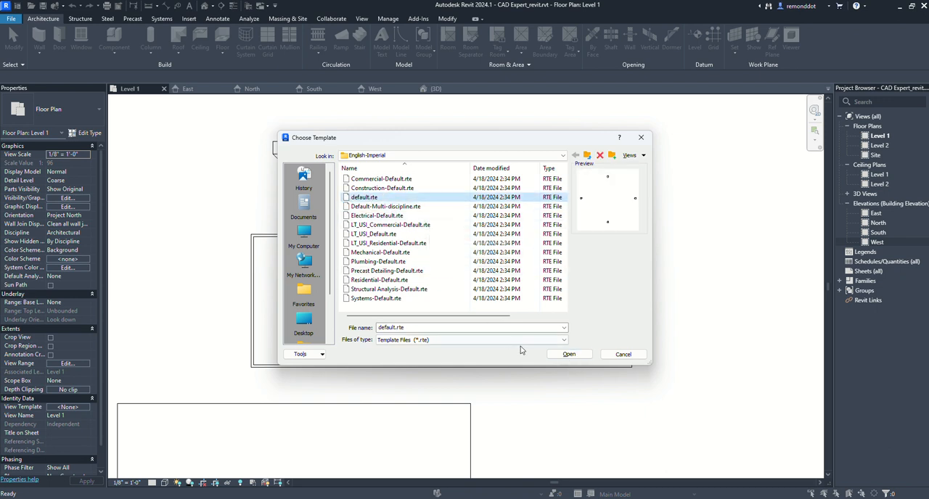
pyautogui.click(572, 355)
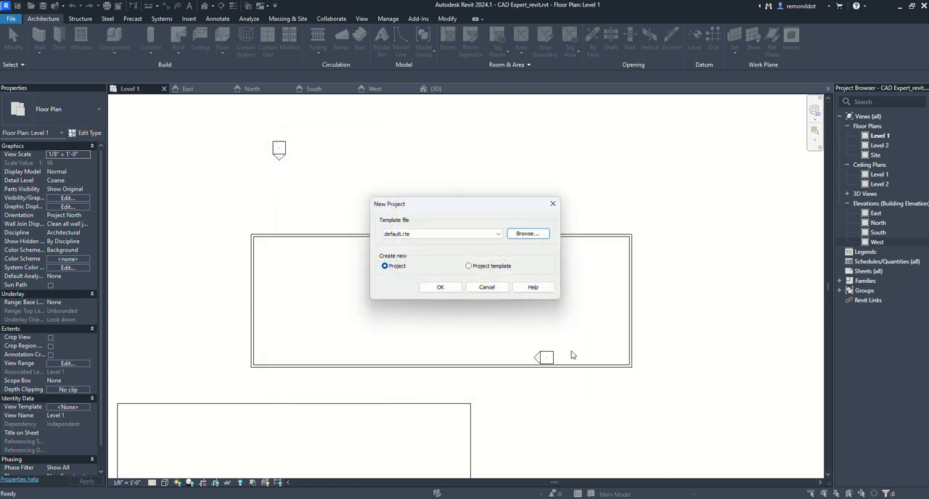
pyautogui.click(427, 288)
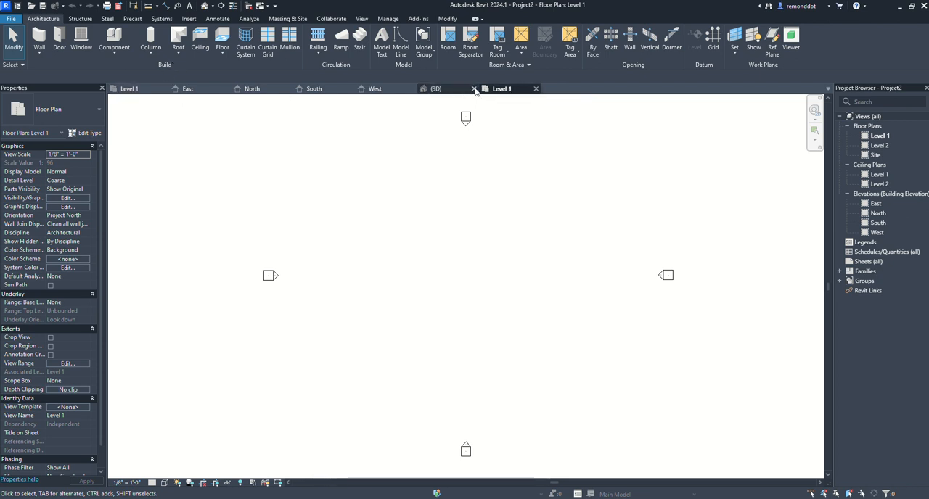
# - Switch between the Level 1 plans of the two open projects, and close the new project
pyautogui.click(129, 89)
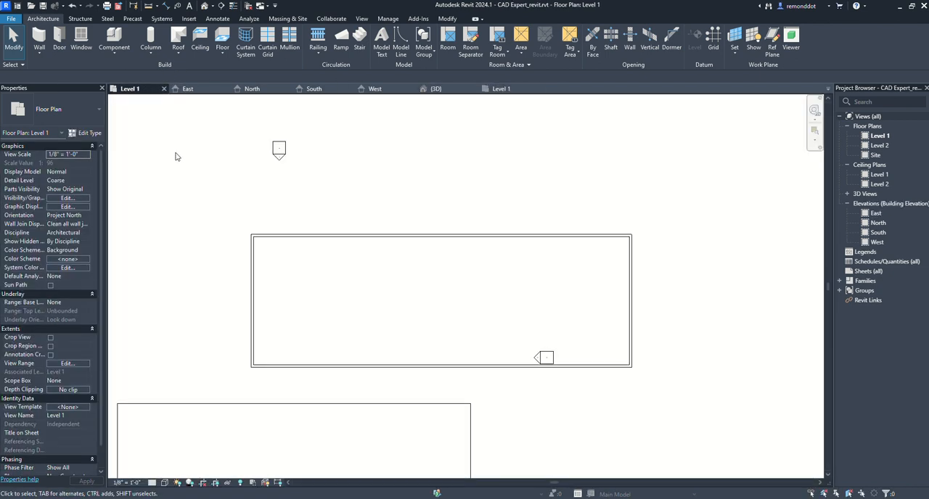
pyautogui.click(519, 92)
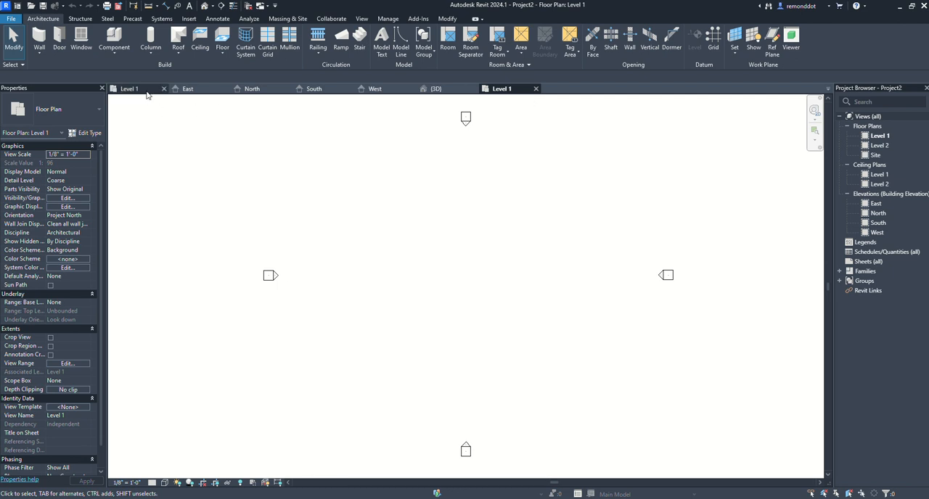
pyautogui.click(535, 89)
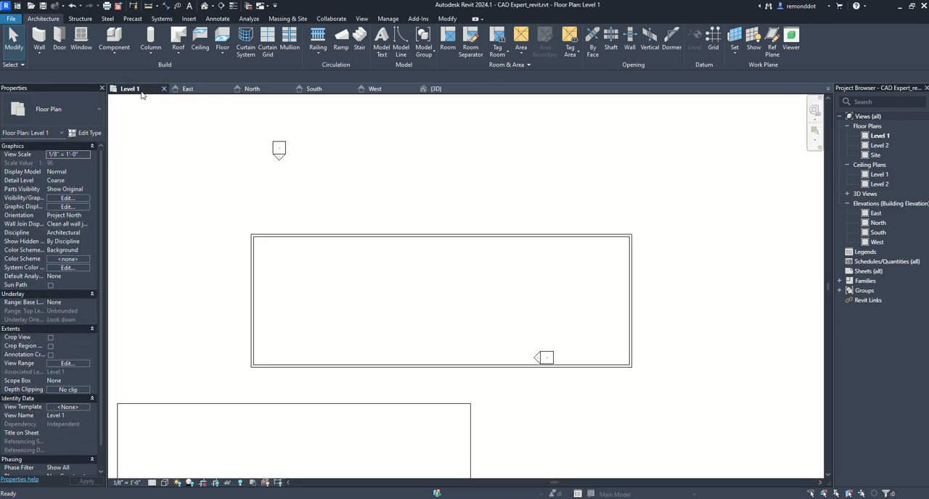
pyautogui.moveTo(430, 300); pyautogui.dragTo(449, 286, button='middle')
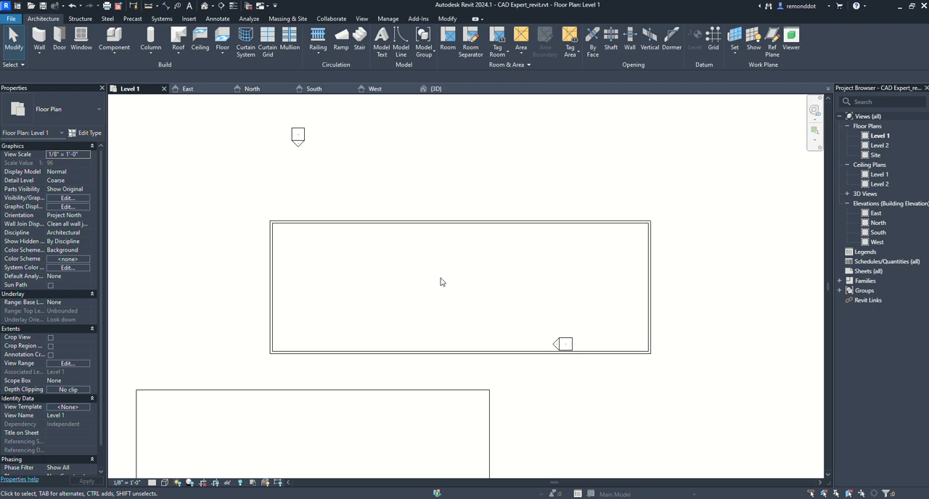
pyautogui.click(357, 223)
pyautogui.click(213, 170)
pyautogui.click(58, 39)
pyautogui.click(34, 22)
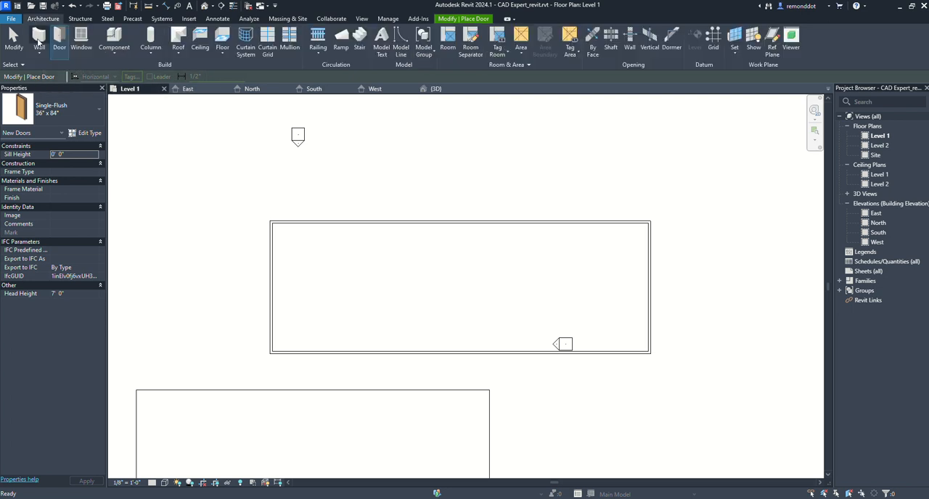
# - Draw chained Generic - 8" walls above the rectangle: a horizontal one about 52' long, a short upward slant, and a horizontal one about 55' 6"
pyautogui.click(42, 36)
pyautogui.click(351, 172)
pyautogui.click(517, 172)
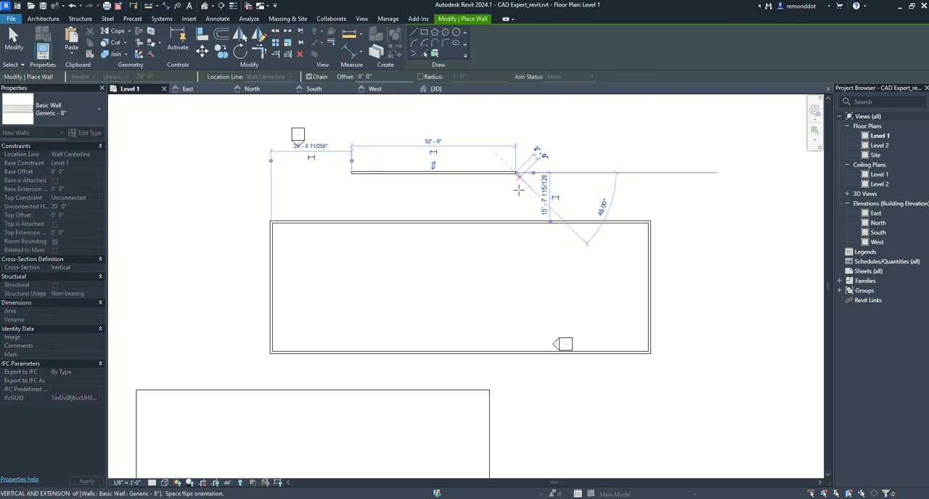
pyautogui.click(533, 136)
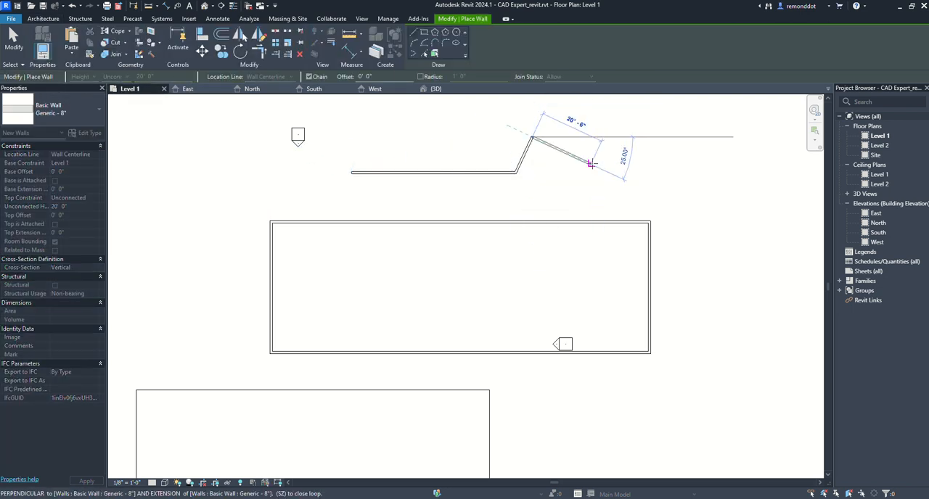
pyautogui.click(707, 138)
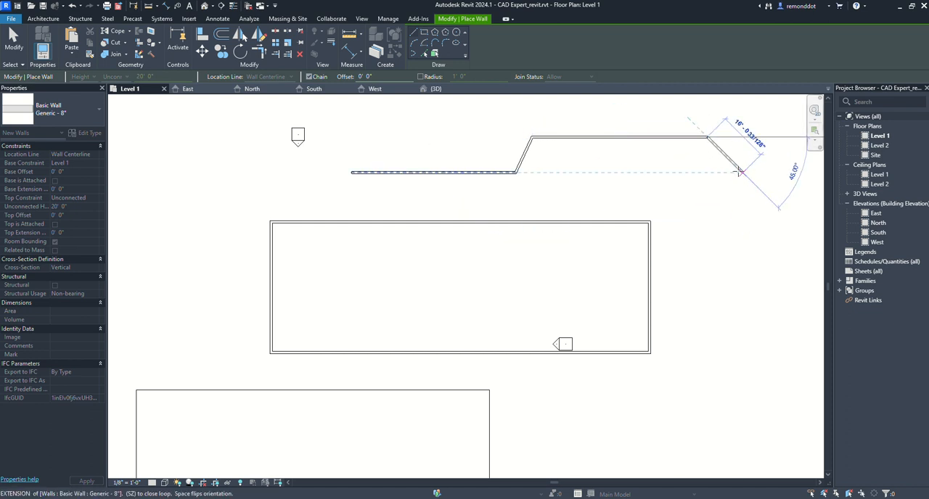
# - Continue the chain with slants of about 16' and 14' and a 43' 6" horizontal wall, close the six-sided loop, and end the Wall tool
pyautogui.click(740, 173)
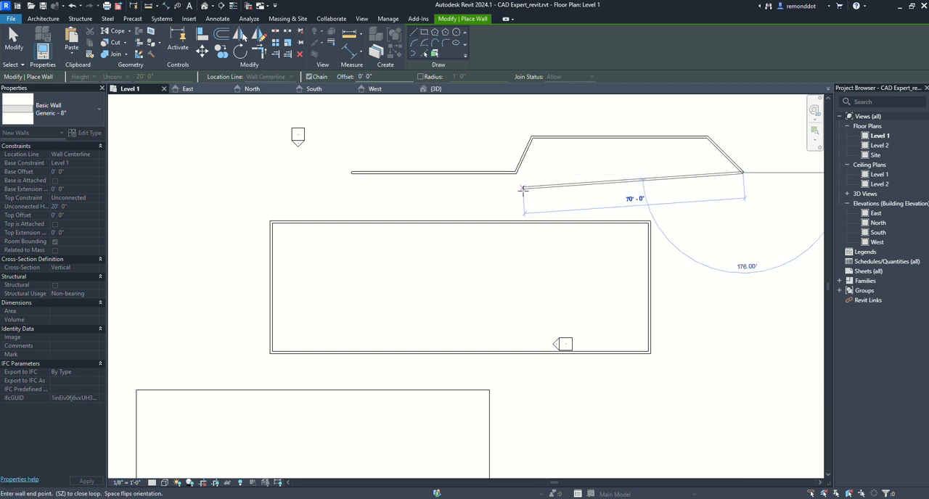
pyautogui.click(708, 198)
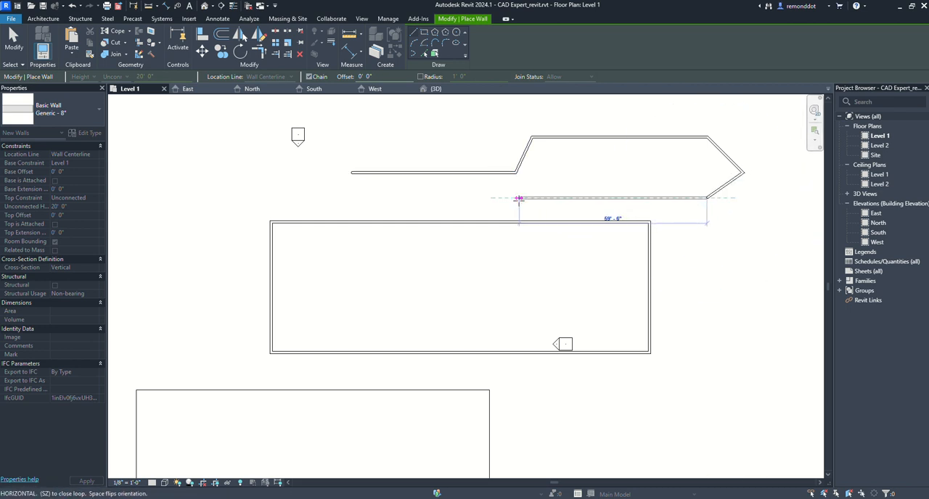
pyautogui.click(570, 197)
pyautogui.click(518, 173)
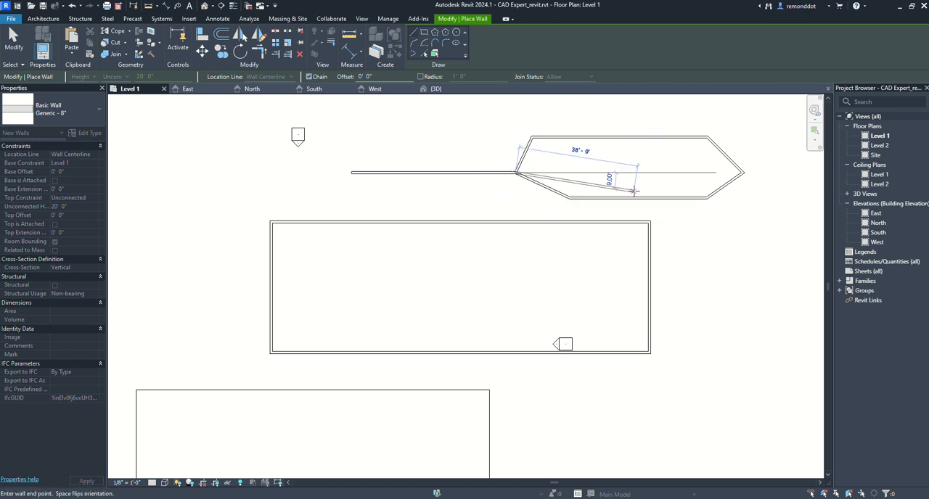
pyautogui.press('Escape')
pyautogui.scroll(-2, 458, 187)
pyautogui.scroll(1, 614, 192)
pyautogui.moveTo(627, 209); pyautogui.dragTo(602, 229, button='middle')
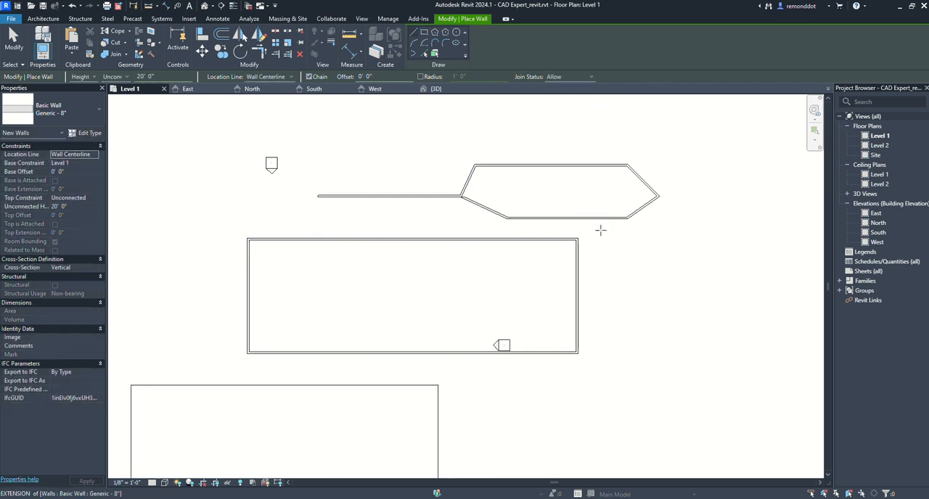
pyautogui.press('Escape')
pyautogui.moveTo(413, 259); pyautogui.dragTo(446, 251, button='middle')
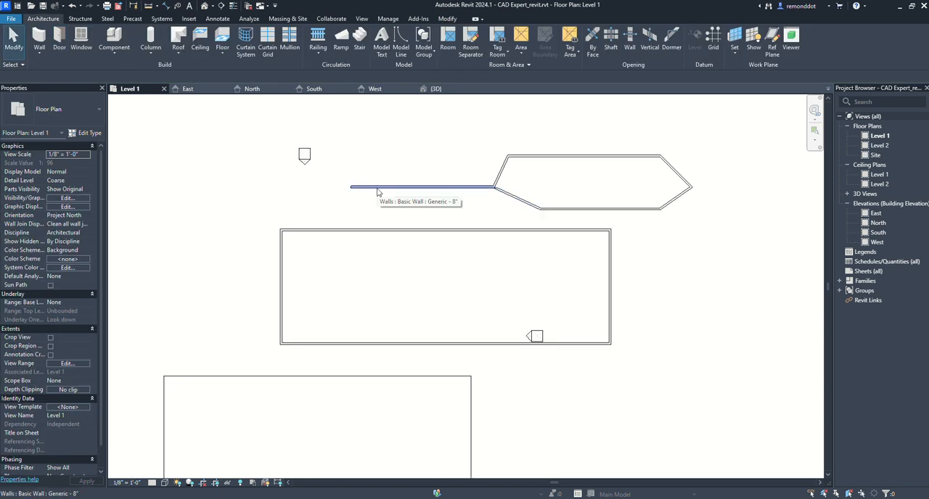
# - Undo all the newly drawn wall segments one after another, and also the earlier inward shift of the rectangle's upper wall
pyautogui.hotkey('ctrl', 'z')
pyautogui.hotkey('ctrl', 'z')
pyautogui.hotkey('ctrl', 'z')
pyautogui.hotkey('ctrl', 'z')
pyautogui.hotkey('ctrl', 'z')
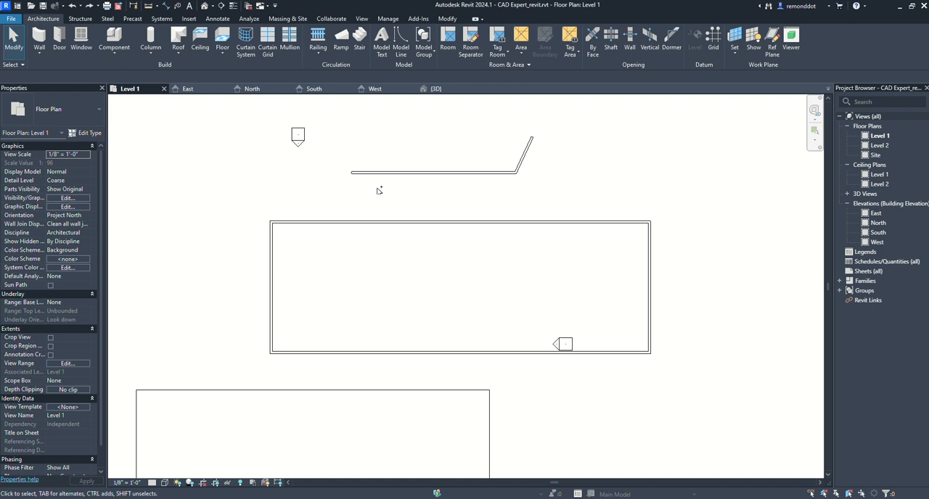
pyautogui.click(71, 7)
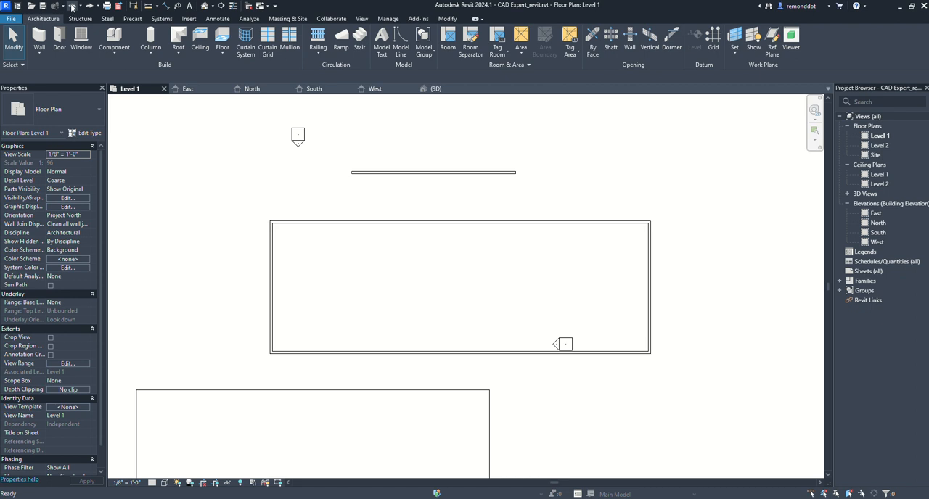
pyautogui.click(72, 7)
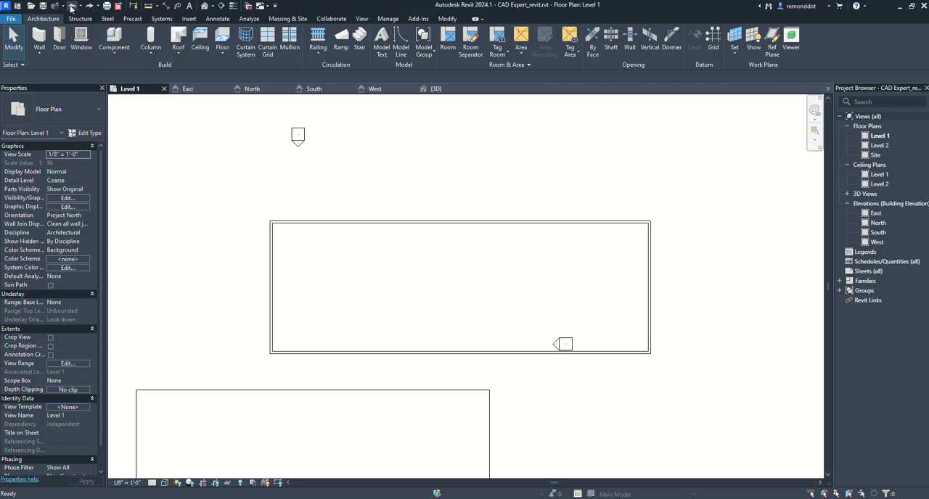
pyautogui.click(73, 8)
pyautogui.click(73, 8)
pyautogui.click(71, 6)
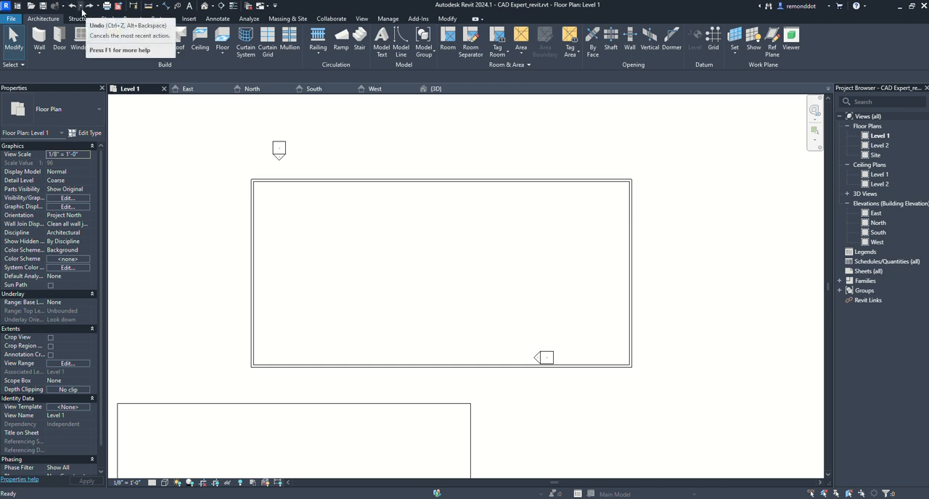
# - Redo the inward shift of the rectangle's upper wall and all segments of the wall chain
pyautogui.click(90, 6)
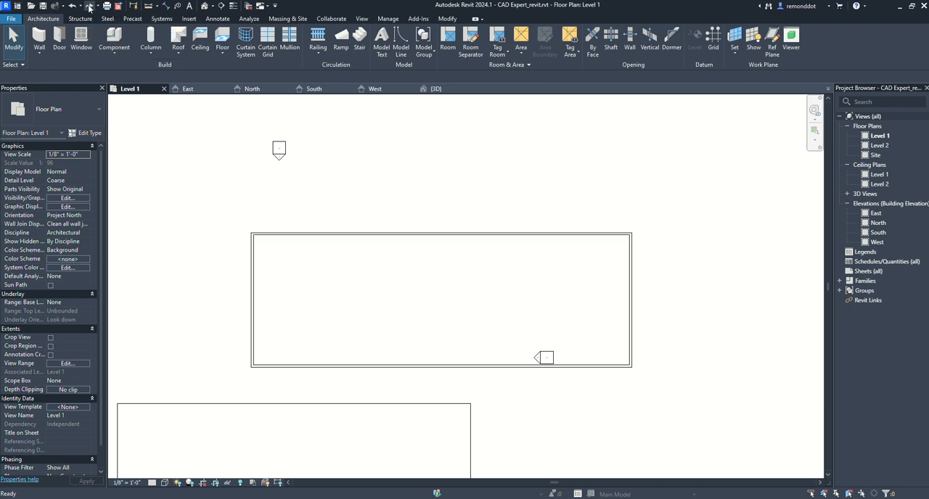
pyautogui.click(89, 6)
pyautogui.click(89, 6)
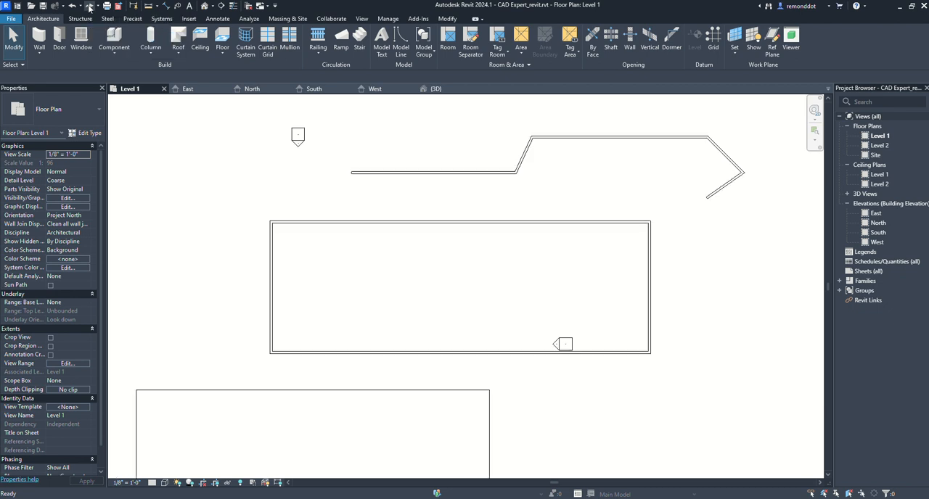
pyautogui.click(89, 7)
pyautogui.click(89, 6)
# - Undo the wall chain again, segment by segment, until only the rectangle's walls remain
pyautogui.click(73, 7)
pyautogui.click(73, 7)
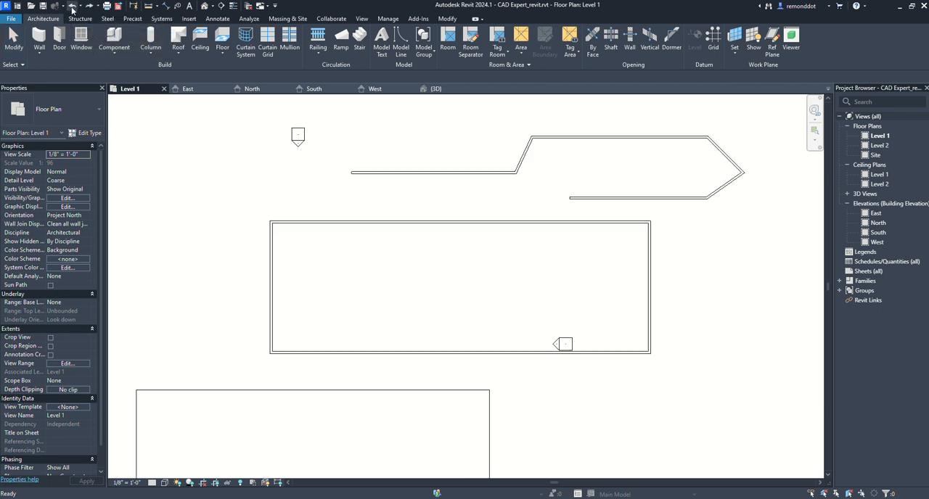
pyautogui.click(73, 7)
pyautogui.click(73, 7)
pyautogui.click(73, 7)
pyautogui.click(72, 6)
pyautogui.click(73, 6)
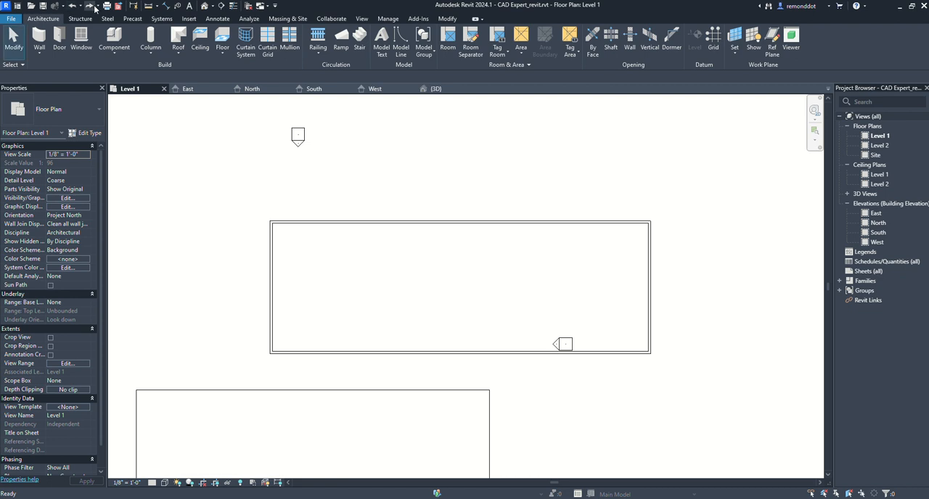
# - Redo every segment of the wall chain to restore the closed six-sided loop and its horizontal wall
pyautogui.click(89, 6)
pyautogui.click(90, 6)
pyautogui.click(90, 7)
pyautogui.click(90, 6)
pyautogui.click(90, 7)
pyautogui.click(90, 7)
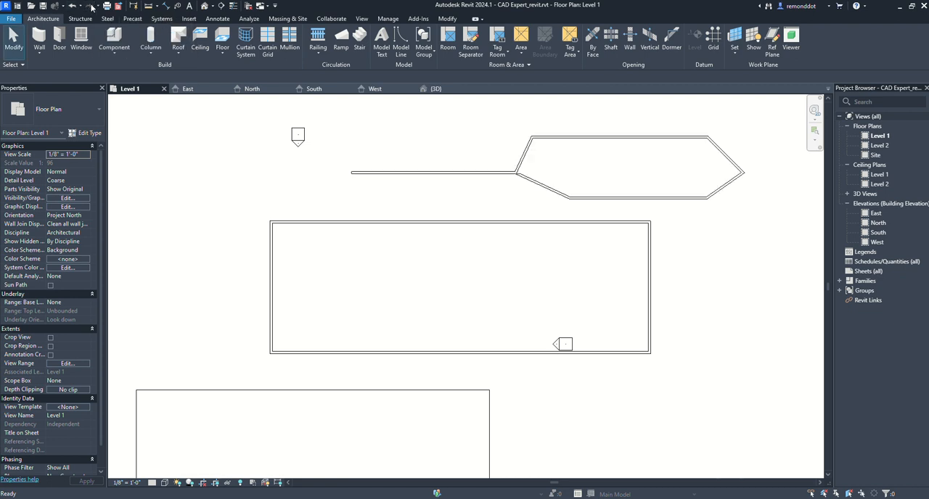
# - Cut the upper wall of the six-sided loop and paste it in the empty area east of the double-lined rectangle
pyautogui.moveTo(380, 203); pyautogui.dragTo(366, 244, button='middle')
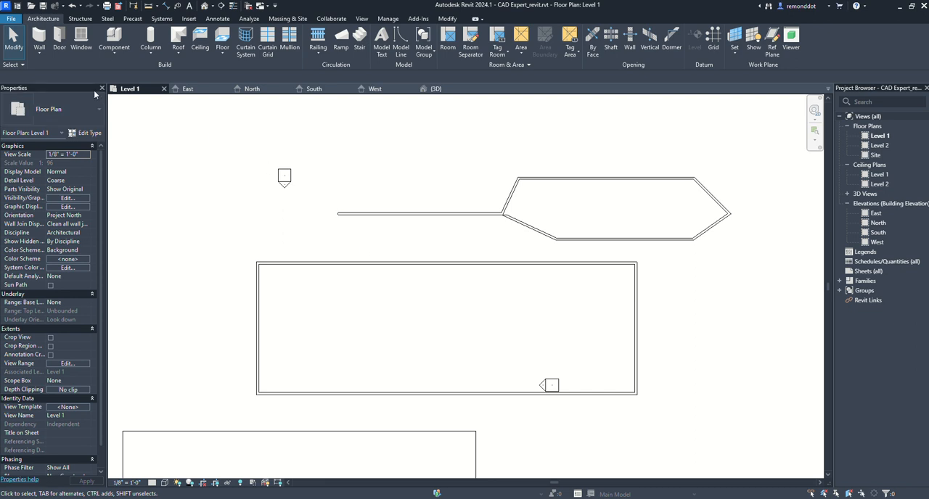
pyautogui.moveTo(94, 91); pyautogui.dragTo(26, 94, button='middle')
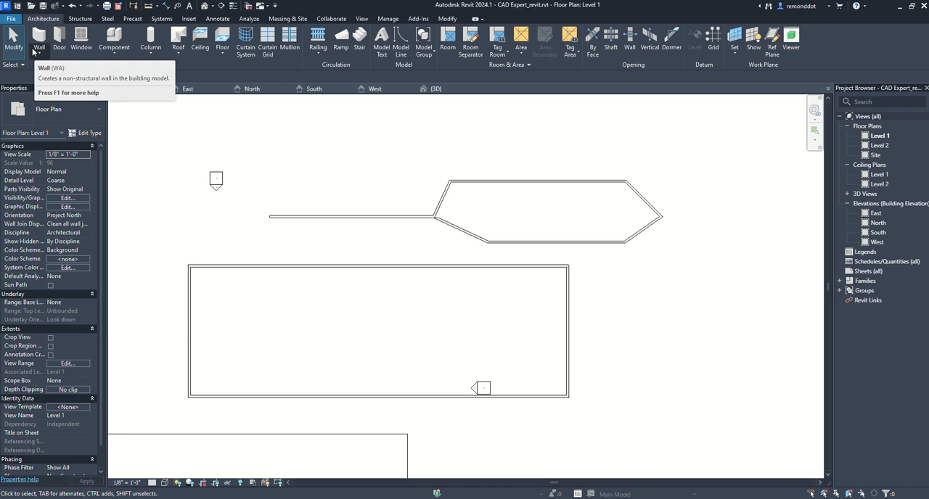
pyautogui.click(478, 178)
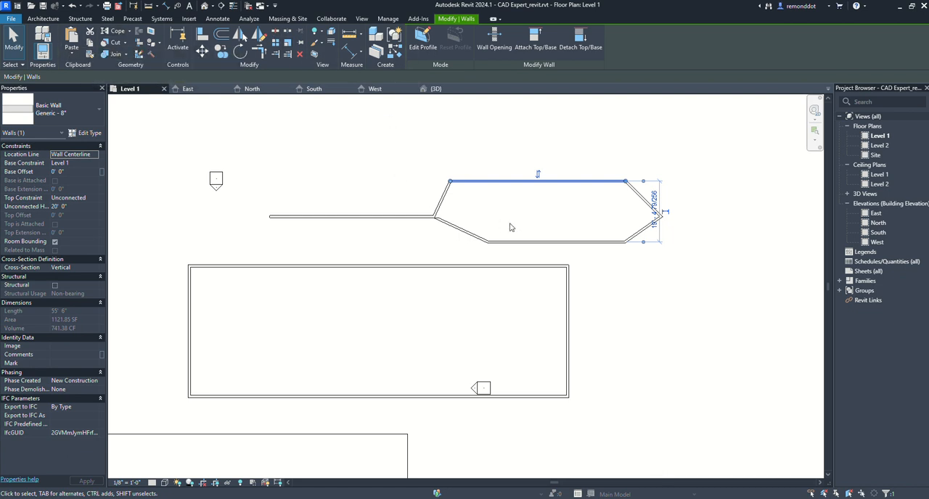
pyautogui.click(91, 34)
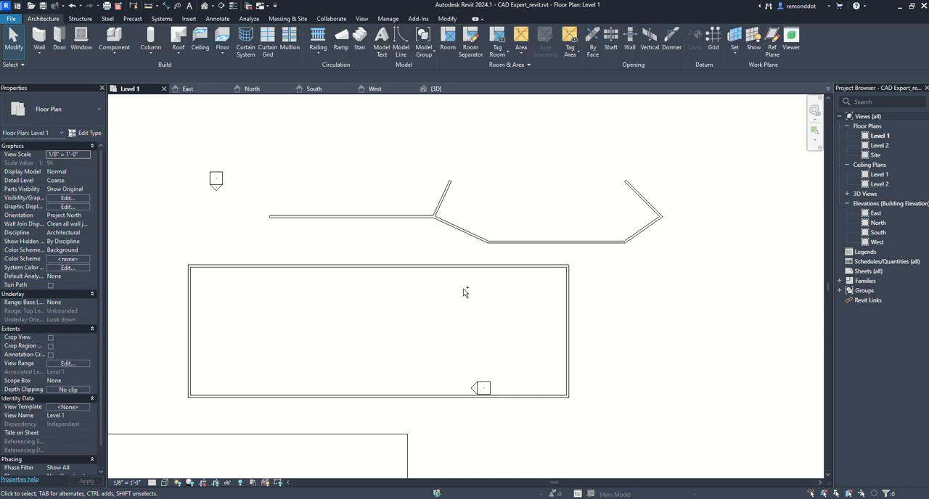
pyautogui.hotkey('ctrl', 'v')
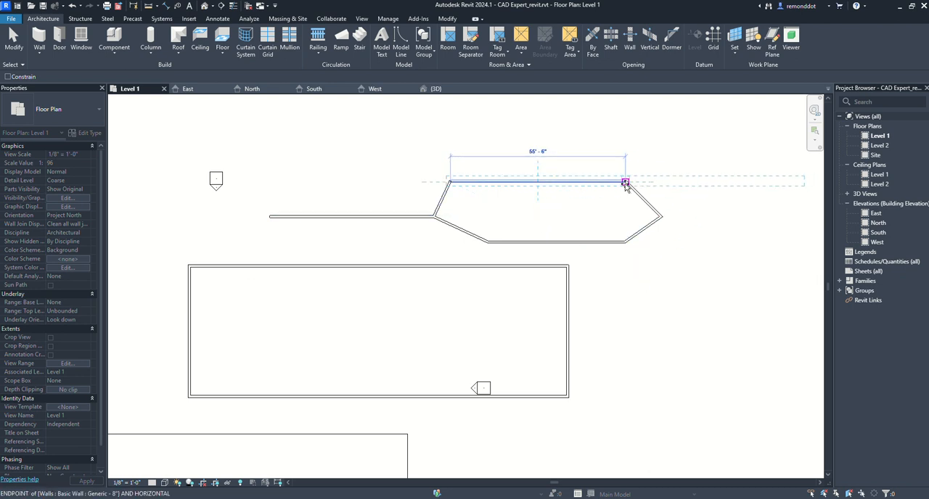
pyautogui.click(658, 307)
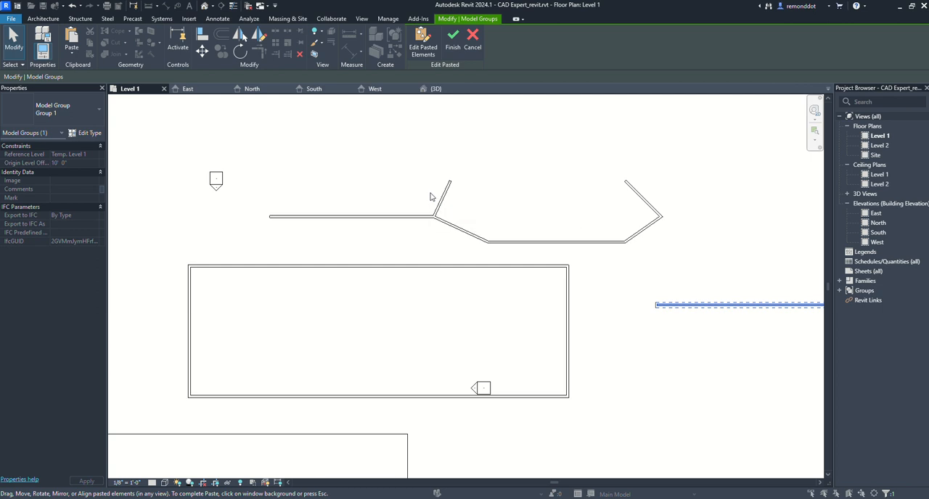
# - Try moving the open loop's lower horizontal wall a little upward, and undo that move
pyautogui.moveTo(559, 263); pyautogui.dragTo(557, 272, button='middle')
pyautogui.moveTo(571, 251); pyautogui.dragTo(552, 235)
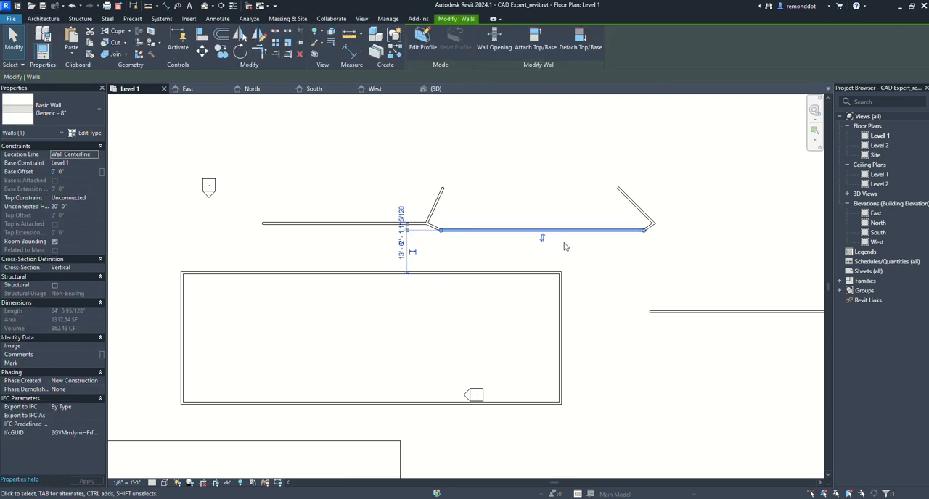
pyautogui.hotkey('ctrl', 'z')
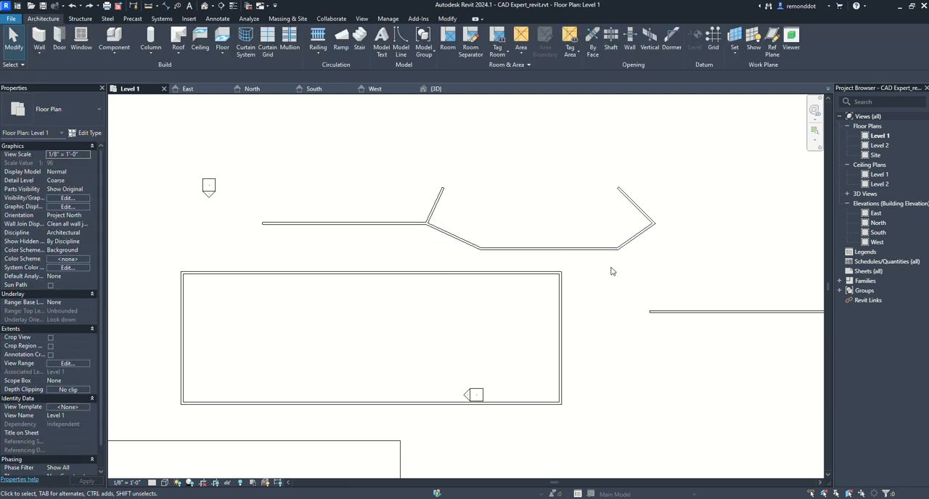
# - Copy the loop's lower wall from its midpoint with Multiple on, placing one copy across the rectangle's east wall and another southeast of it
pyautogui.click(595, 248)
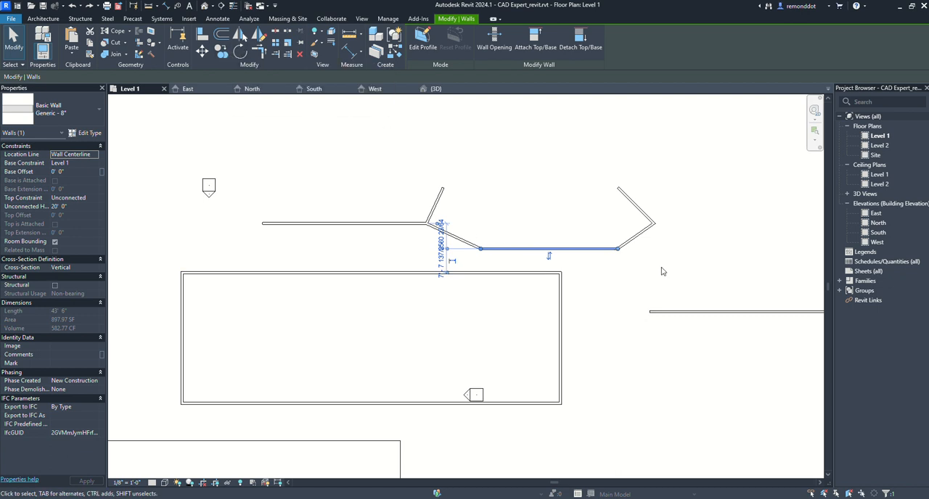
pyautogui.press('c')
pyautogui.press('o')
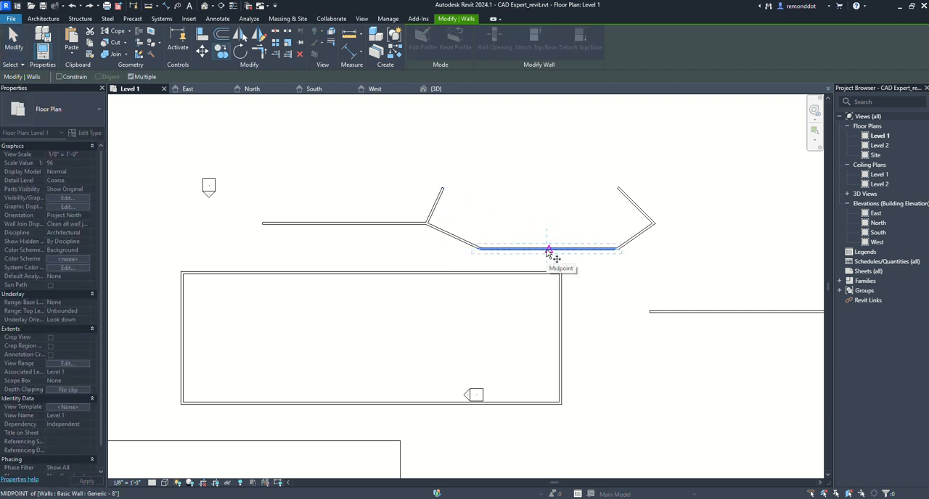
pyautogui.click(548, 250)
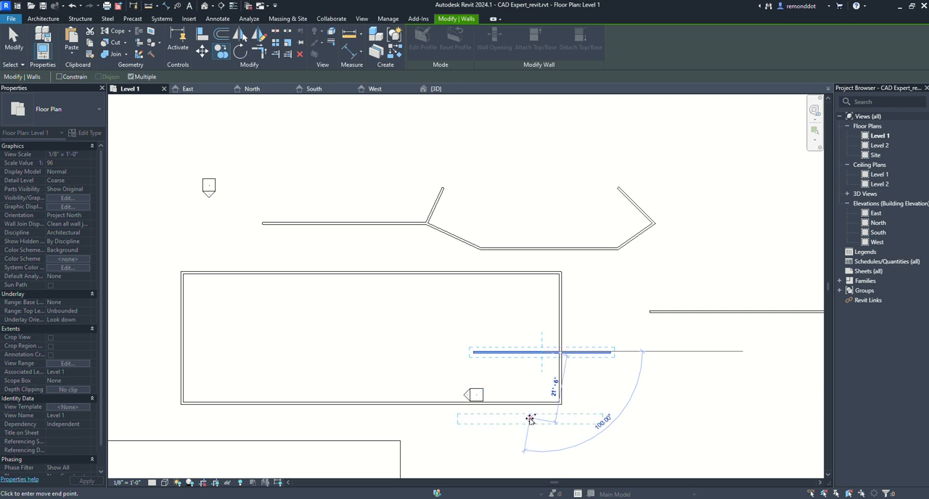
pyautogui.moveTo(530, 423); pyautogui.dragTo(530, 309, button='middle')
pyautogui.click(659, 320)
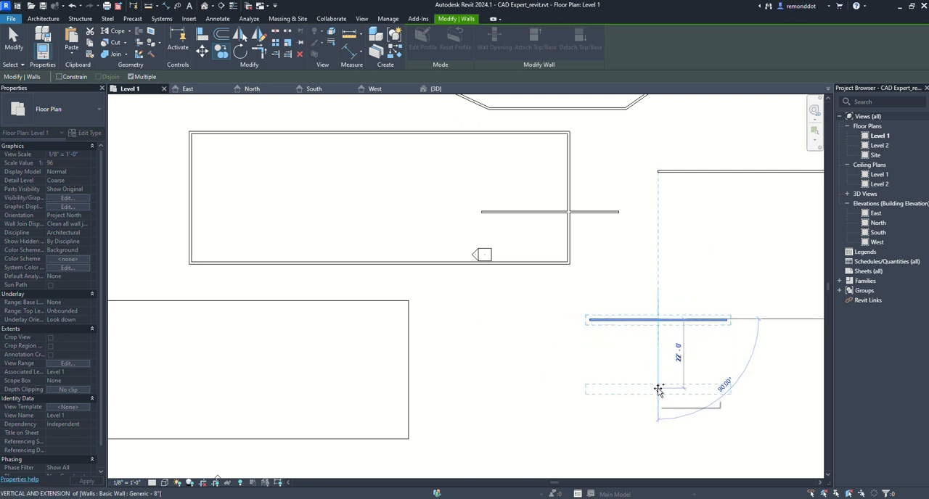
# - Place four more copies of the wall in a vertical column below the last one, spaced roughly 25 feet apart
pyautogui.click(658, 390)
pyautogui.moveTo(654, 421); pyautogui.dragTo(538, 264, button='middle')
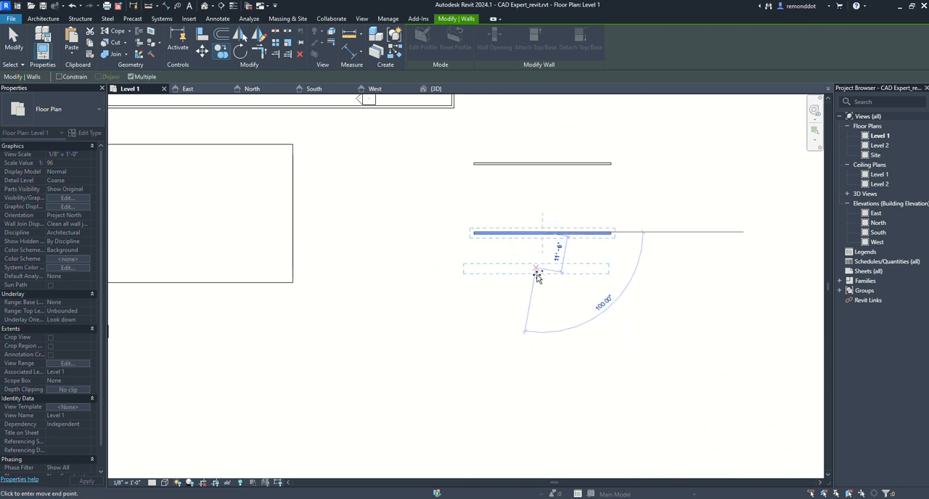
pyautogui.click(541, 321)
pyautogui.moveTo(546, 363); pyautogui.dragTo(539, 310, button='middle')
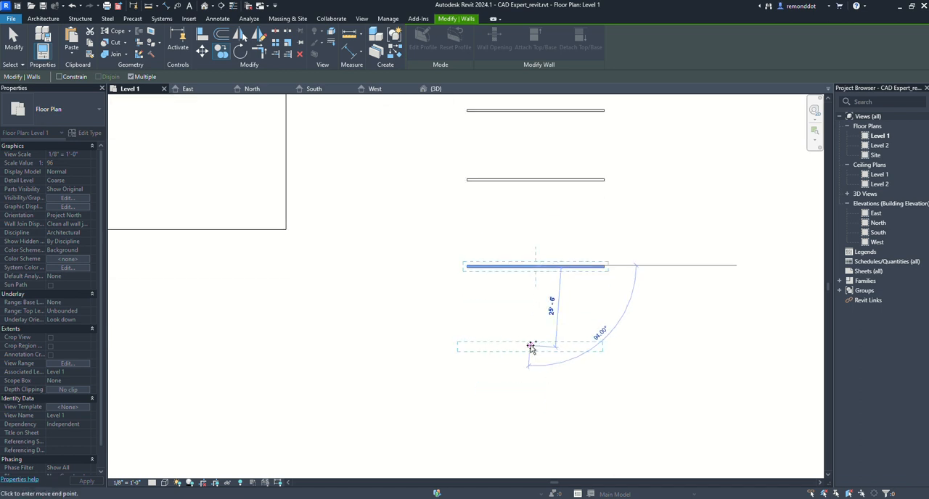
pyautogui.click(538, 345)
pyautogui.moveTo(552, 427); pyautogui.dragTo(535, 360, button='middle')
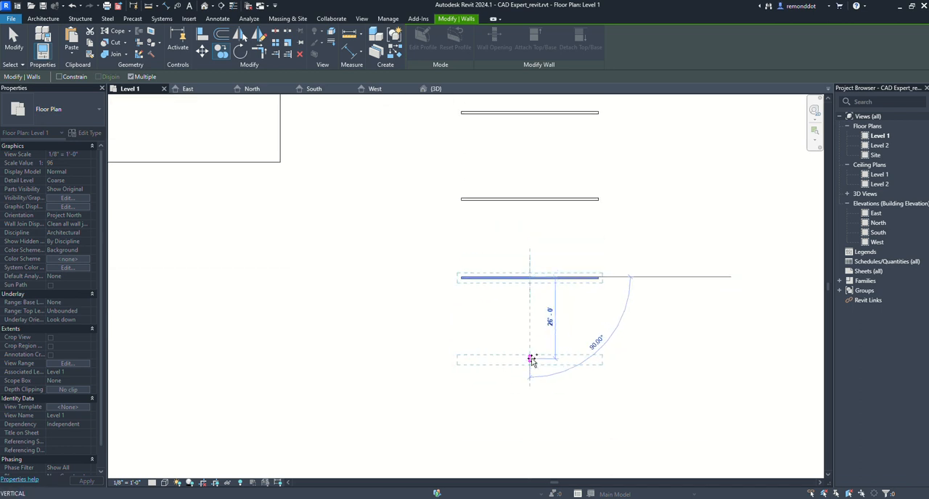
pyautogui.click(532, 359)
# - Place one more copy of the wall exactly 40' straight below the lowest one in the column
pyautogui.moveTo(550, 414); pyautogui.dragTo(553, 385, button='middle')
pyautogui.scroll(-1, 554, 378)
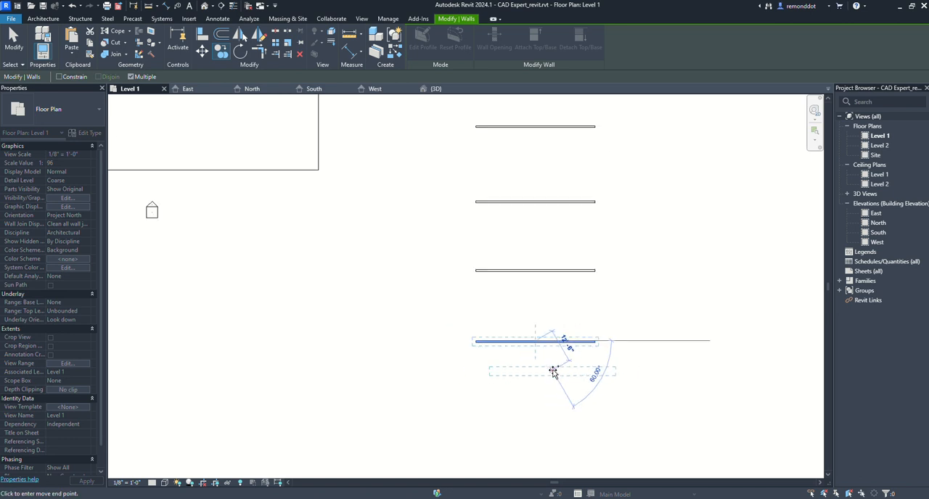
pyautogui.moveTo(550, 417); pyautogui.dragTo(552, 378, button='middle')
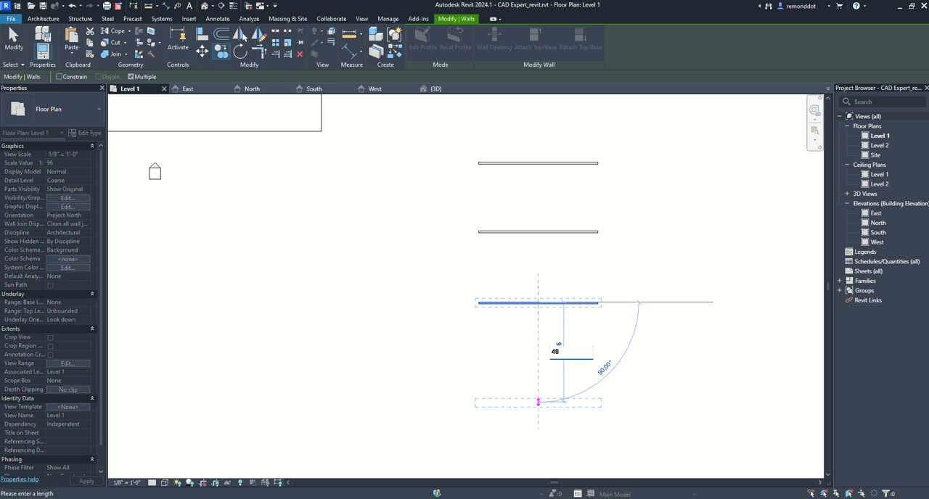
pyautogui.click(539, 403)
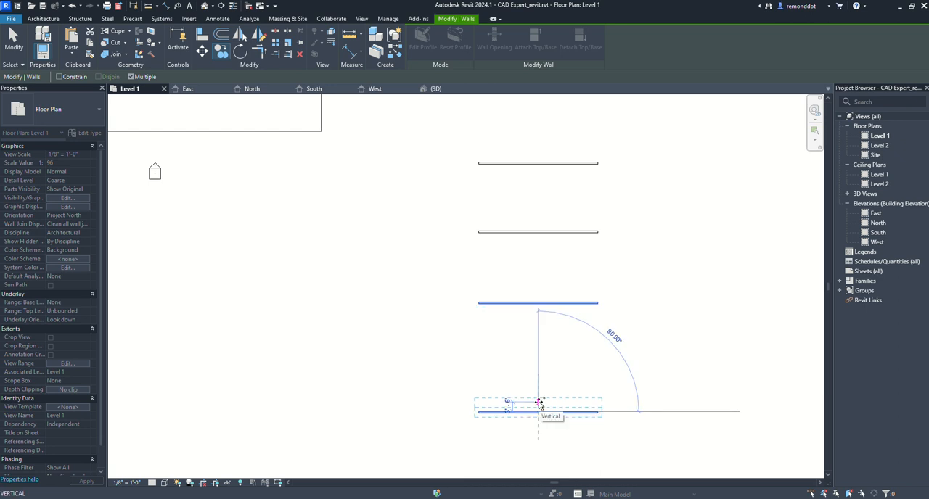
pyautogui.click(535, 302)
# - Examine the column of copied walls against the rest of the Level 1 plan, and end the Copy command
pyautogui.moveTo(530, 421); pyautogui.dragTo(535, 307, button='middle')
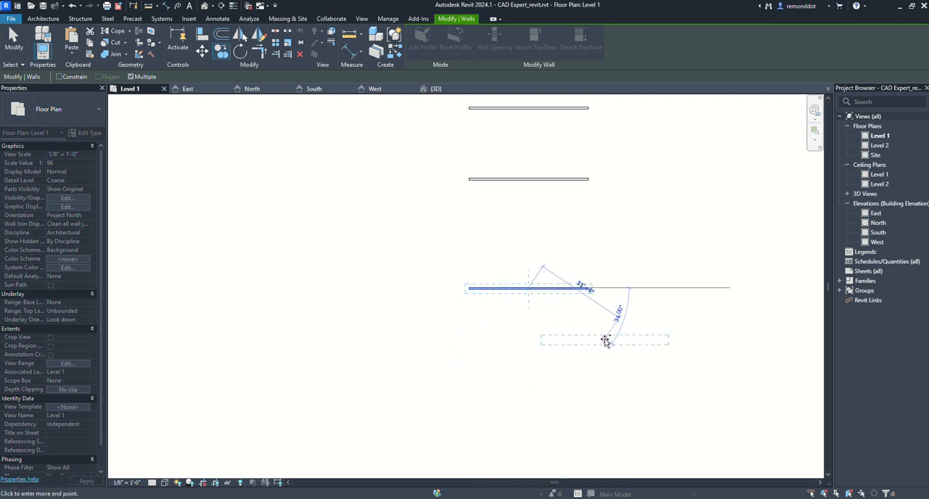
pyautogui.scroll(-2, 607, 341)
pyautogui.moveTo(532, 342); pyautogui.dragTo(530, 421, button='middle')
pyautogui.scroll(-3, 462, 337)
pyautogui.moveTo(541, 290); pyautogui.dragTo(527, 326, button='middle')
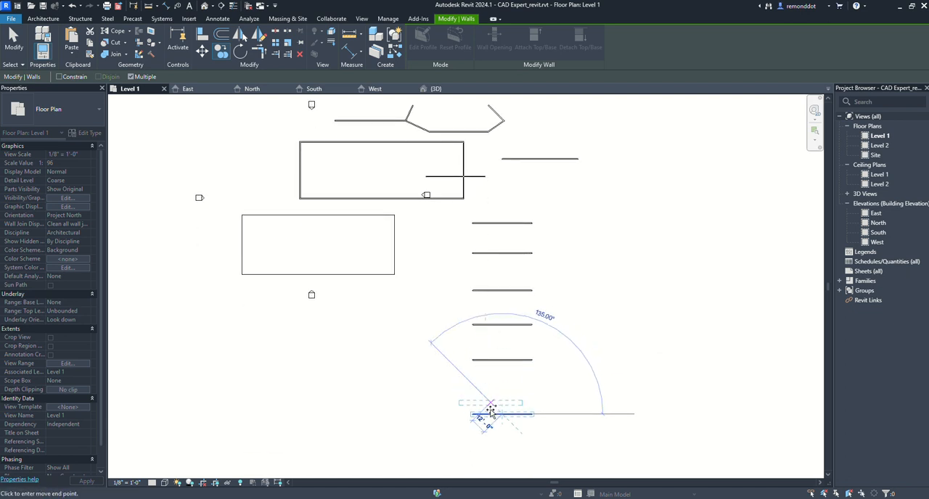
pyautogui.moveTo(508, 415); pyautogui.dragTo(508, 391, button='middle')
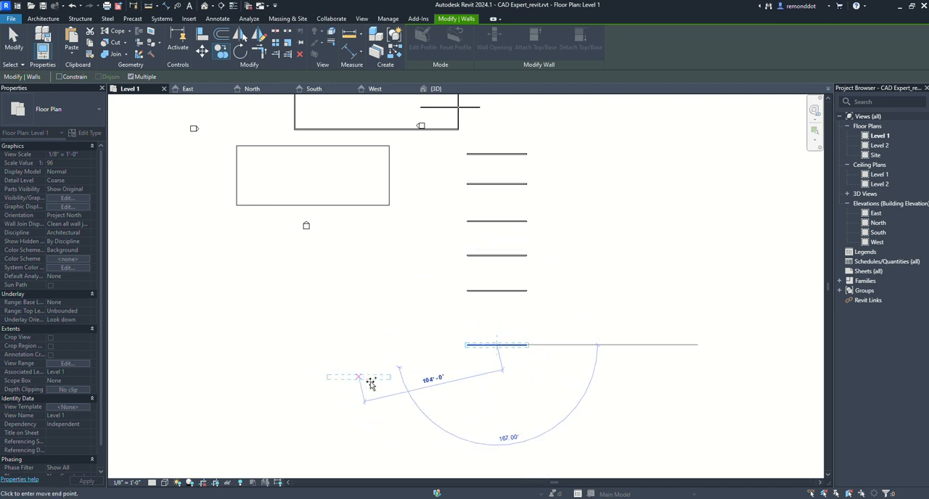
pyautogui.moveTo(440, 215); pyautogui.dragTo(481, 389, button='middle')
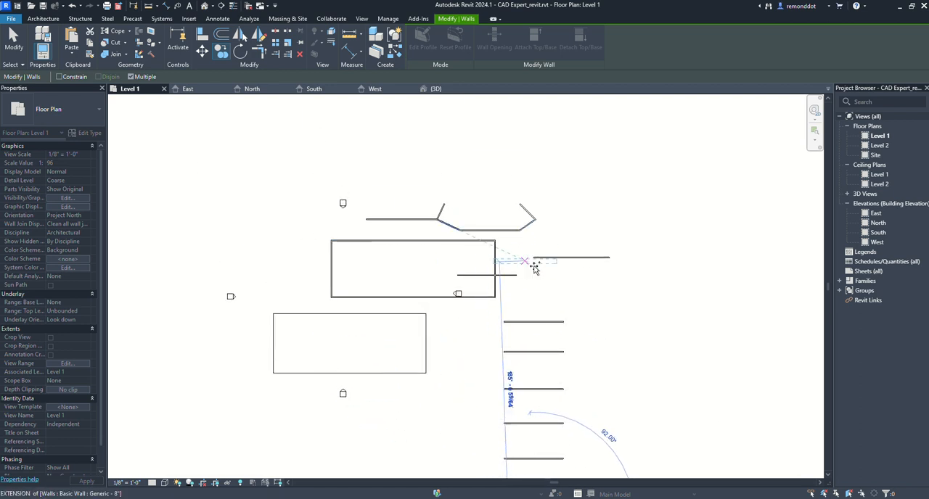
pyautogui.moveTo(604, 336); pyautogui.dragTo(591, 326, button='middle')
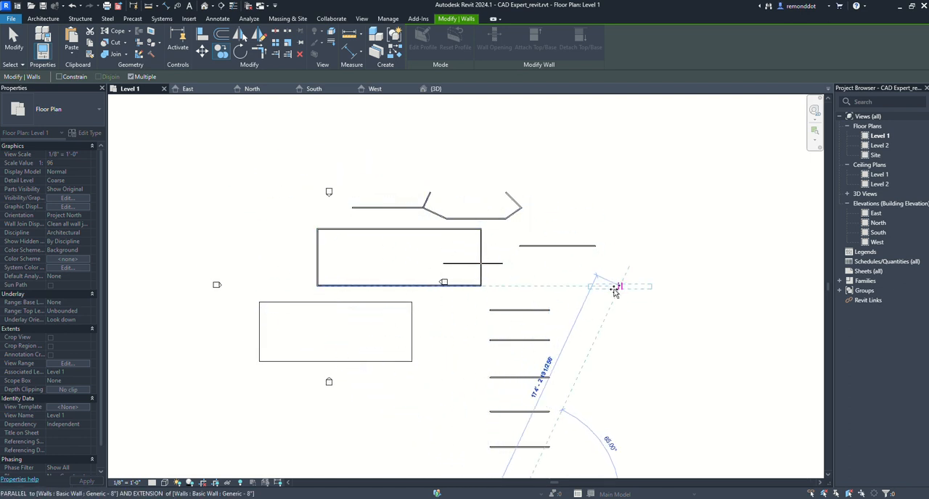
pyautogui.moveTo(619, 297); pyautogui.dragTo(618, 288, button='middle')
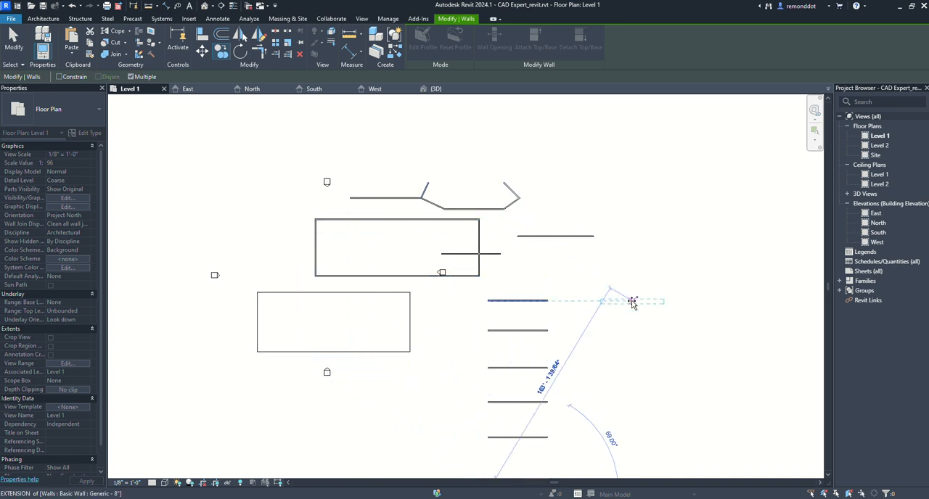
pyautogui.moveTo(576, 330); pyautogui.dragTo(567, 270, button='middle')
pyautogui.moveTo(603, 341); pyautogui.dragTo(641, 371, button='middle')
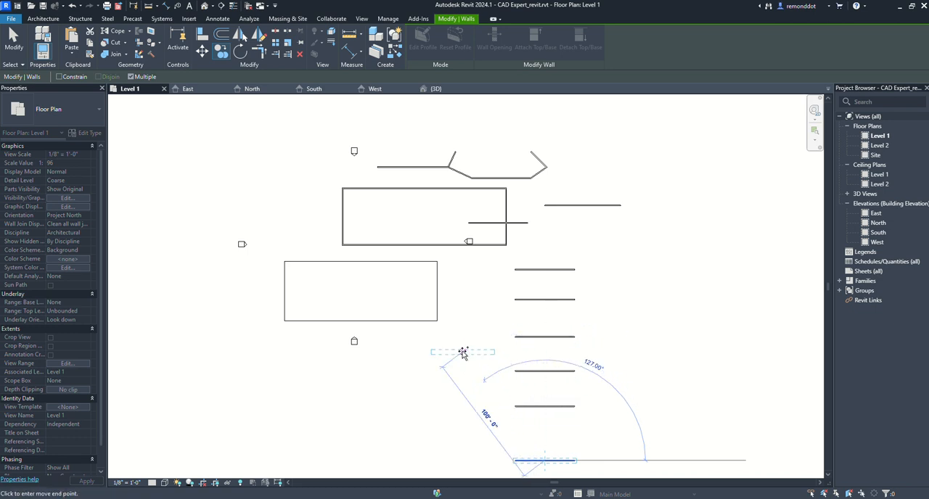
pyautogui.press('Escape')
pyautogui.scroll(-1, 501, 325)
pyautogui.moveTo(556, 302)
pyautogui.mouseDown(button='middle')
pyautogui.moveTo(548, 320)
pyautogui.moveTo(547, 308)
pyautogui.mouseUp(button='middle')
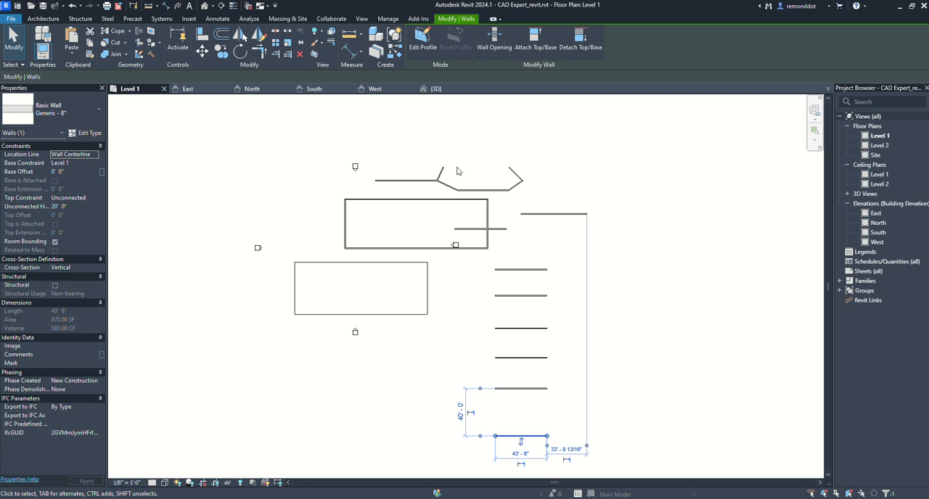
# - Delete the two uppermost walls of the copied column
pyautogui.moveTo(563, 234); pyautogui.dragTo(542, 190)
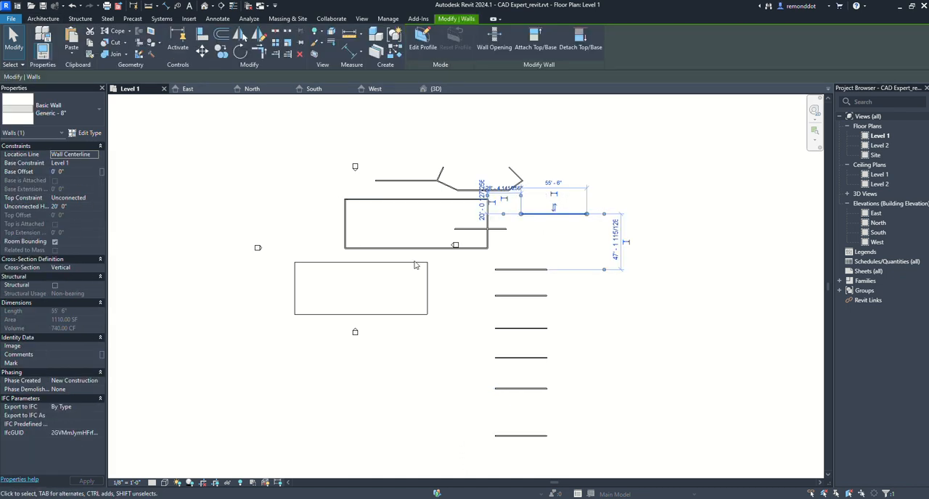
pyautogui.moveTo(548, 312); pyautogui.dragTo(508, 263)
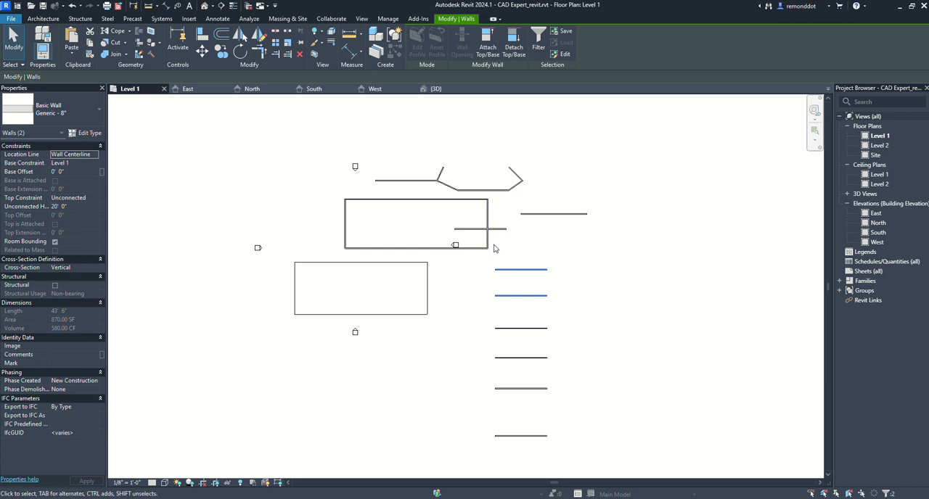
pyautogui.press('Delete')
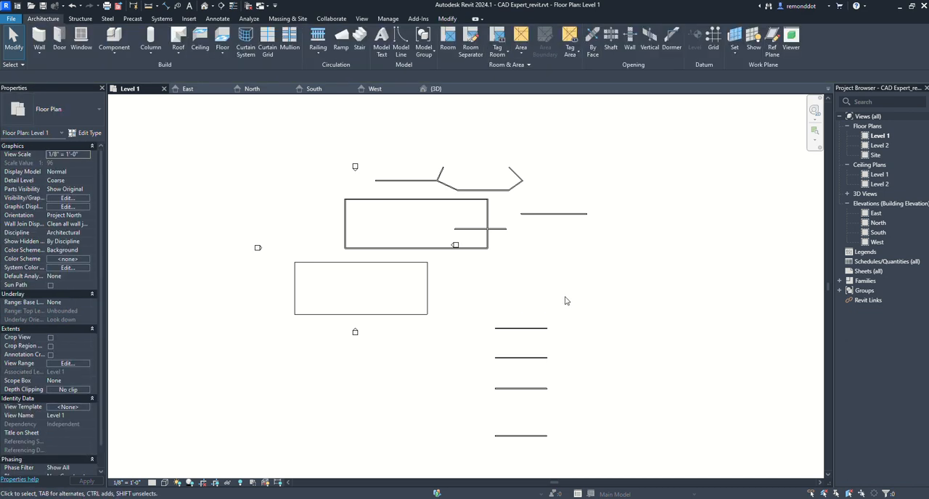
# - Delete the three upper walls of the remaining column with the Delete tool, and undo that deletion
pyautogui.moveTo(566, 300); pyautogui.dragTo(495, 349)
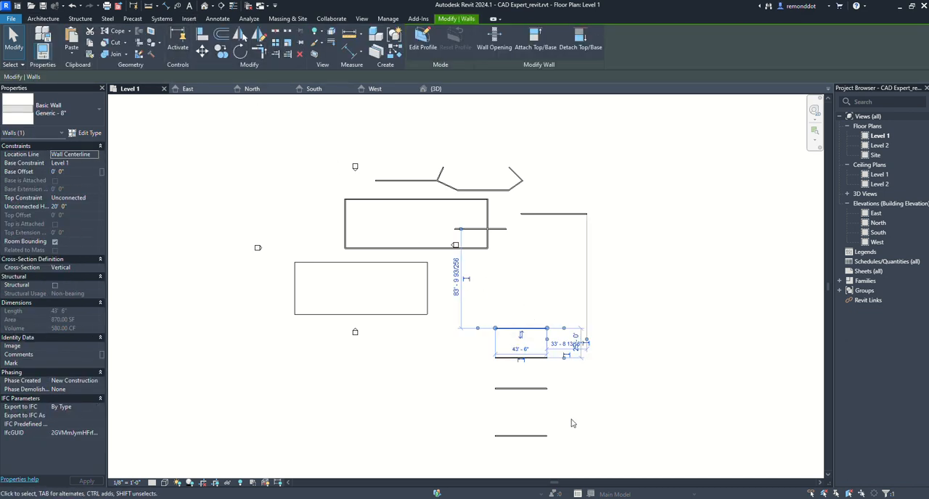
pyautogui.moveTo(569, 414); pyautogui.dragTo(470, 284)
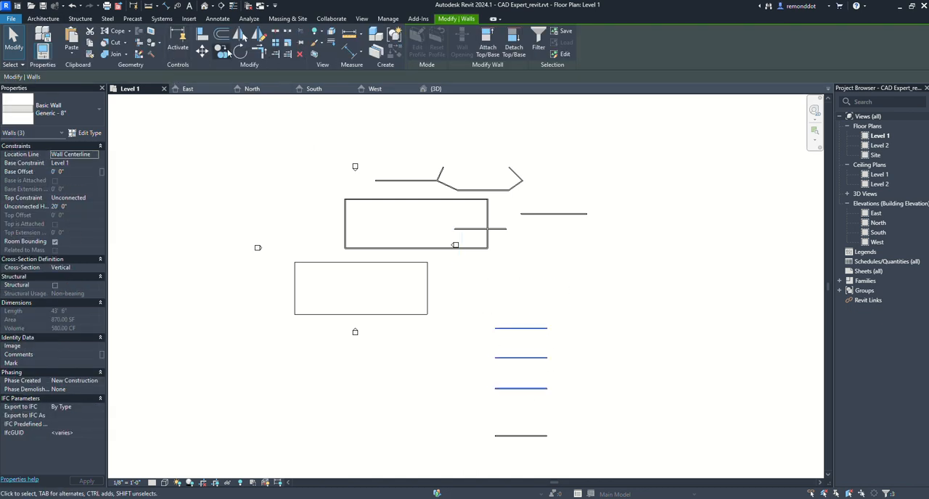
pyautogui.click(300, 55)
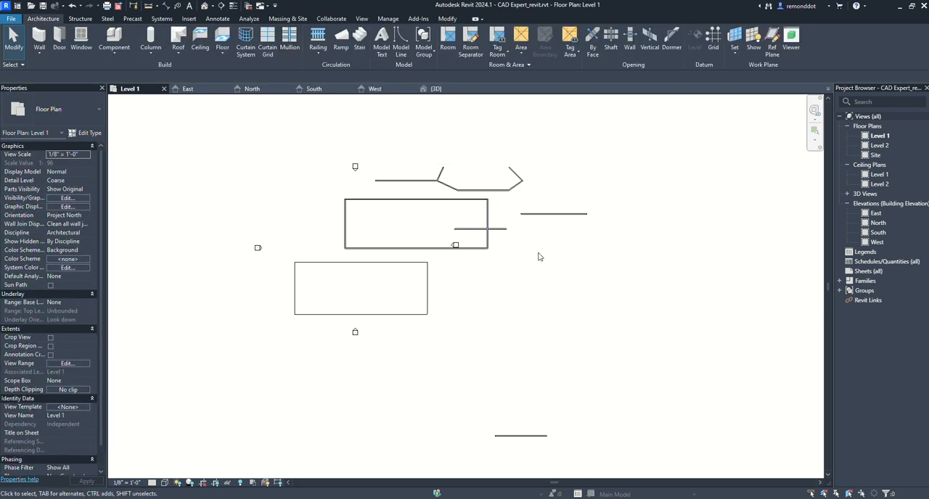
pyautogui.hotkey('ctrl', 'z')
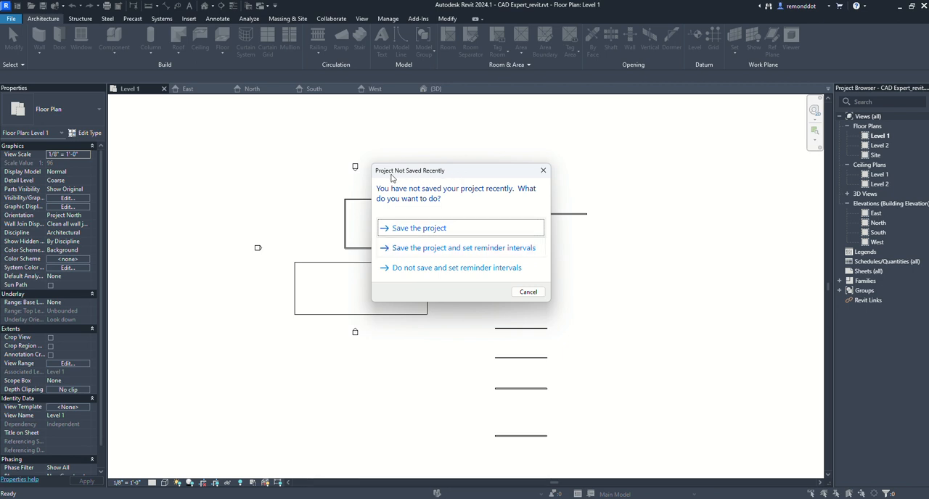
# - Save the project through the save reminder and switch to the Revit 3D Modelling folder in File Explorer
pyautogui.click(426, 230)
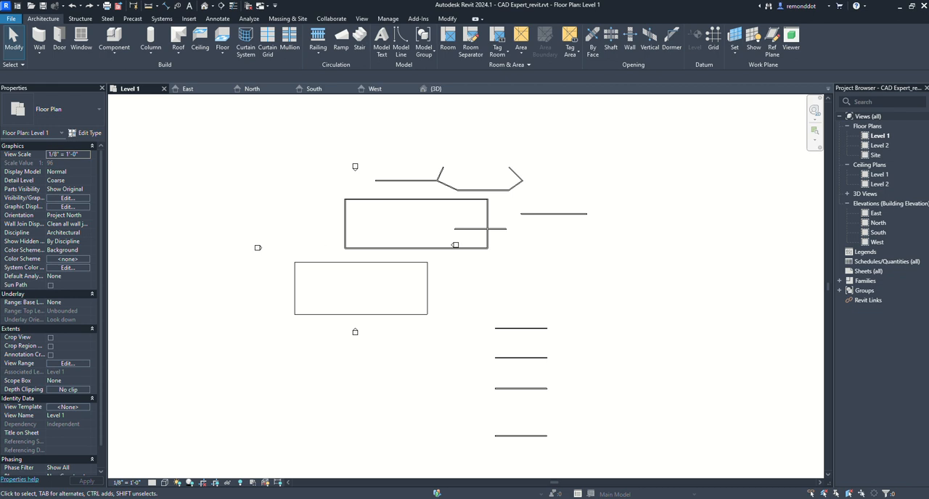
pyautogui.hotkey('alt', 'Tab')
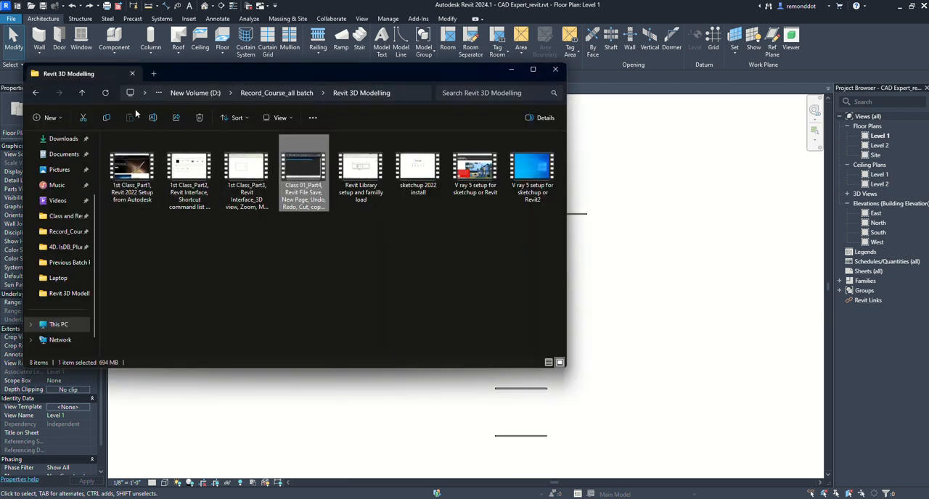
# - Open the Class and Responsibity folder on drive D: and locate the saved CAD Expert_revit project files
pyautogui.click(182, 94)
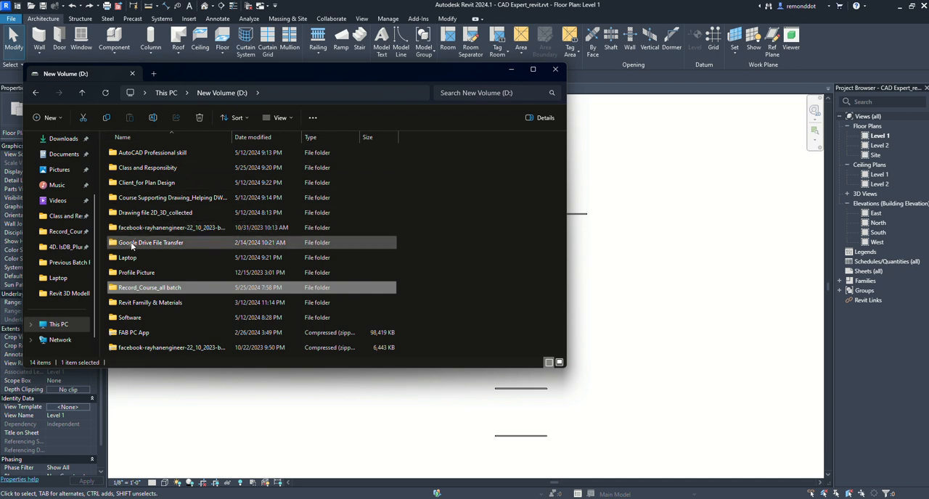
pyautogui.click(145, 186)
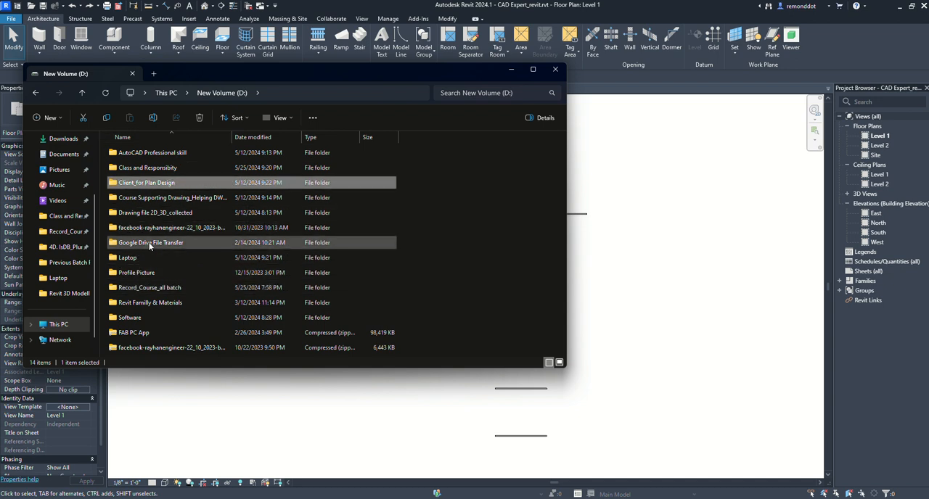
pyautogui.click(145, 168)
pyautogui.doubleClick(144, 167)
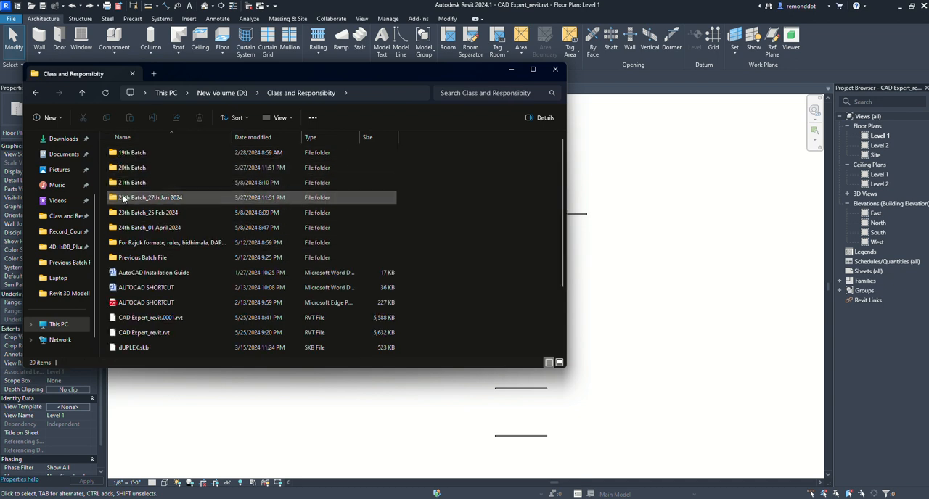
pyautogui.scroll(-2, 130, 350)
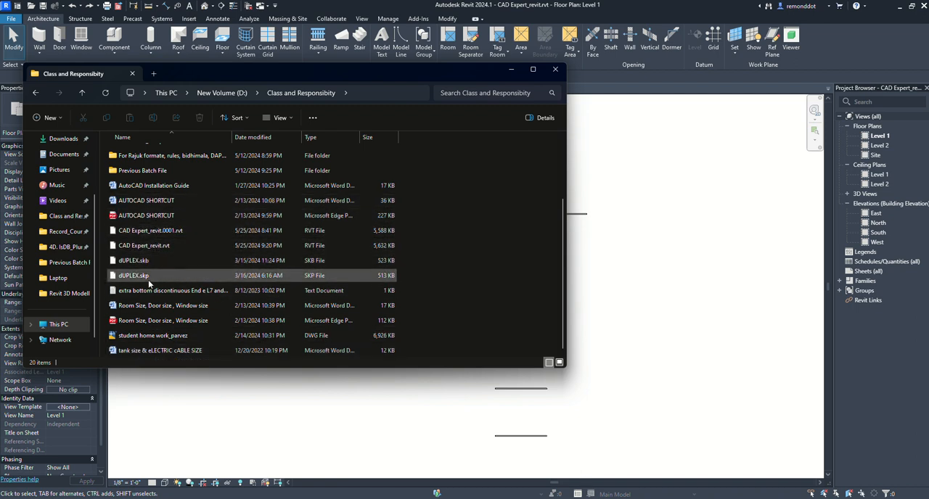
pyautogui.scroll(2, 153, 300)
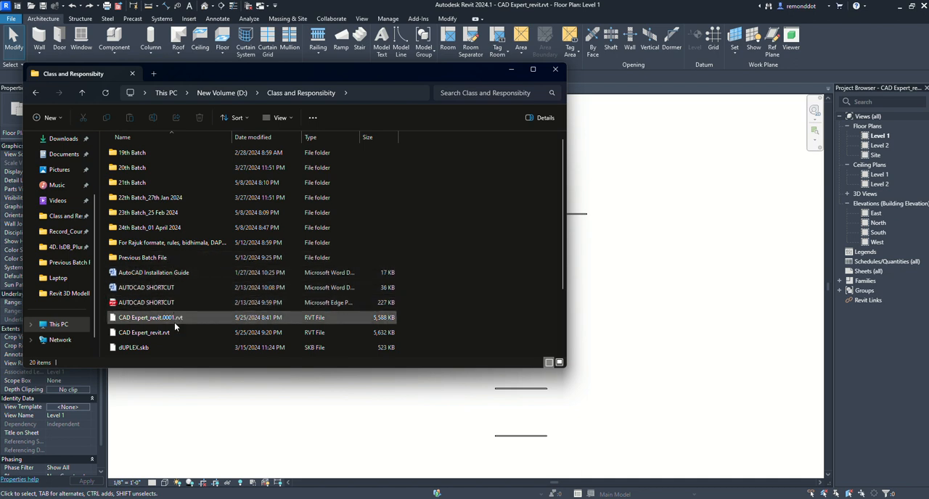
pyautogui.scroll(-1, 173, 328)
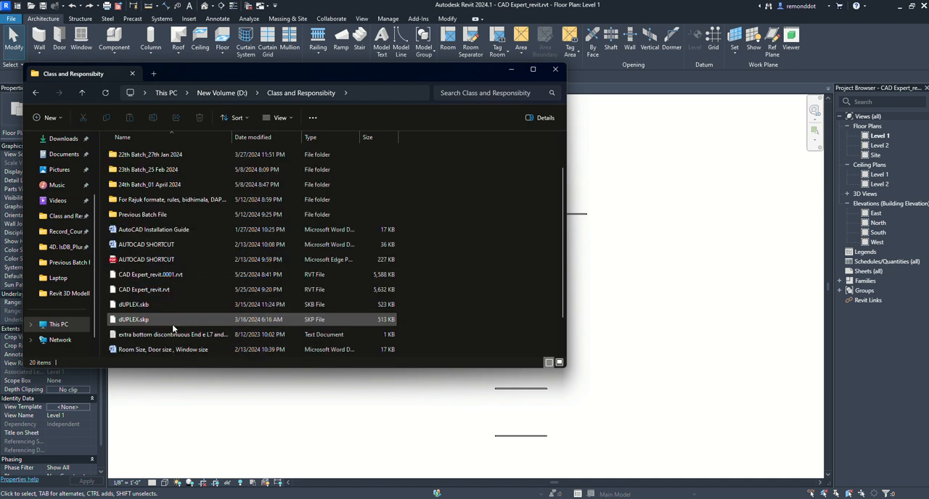
# - Compare CAD Expert_revit.rvt with its backup CAD Expert_revit.0001.rvt, and close File Explorer to return to Revit
pyautogui.click(133, 292)
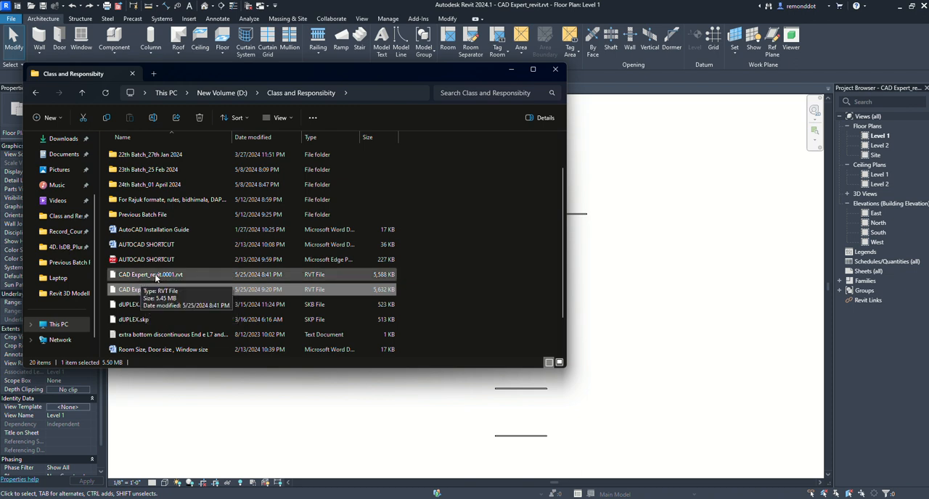
pyautogui.click(142, 280)
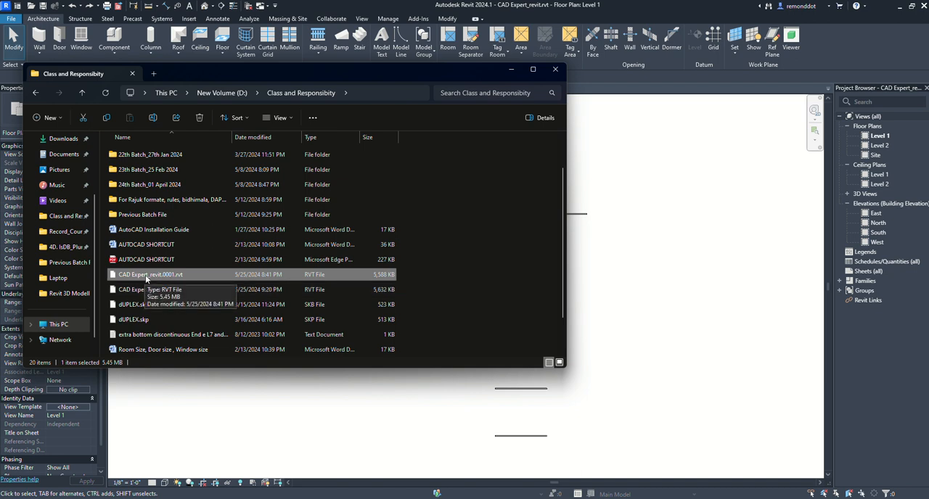
pyautogui.click(145, 291)
pyautogui.click(152, 280)
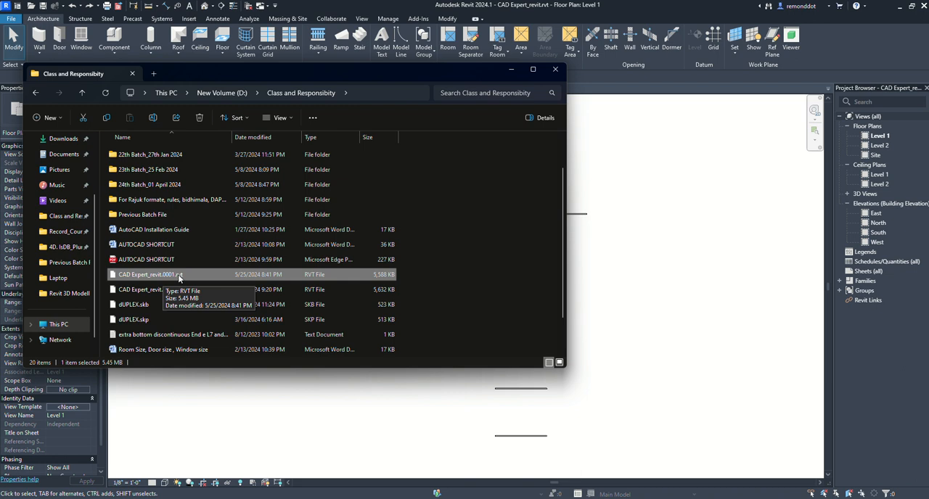
pyautogui.click(139, 290)
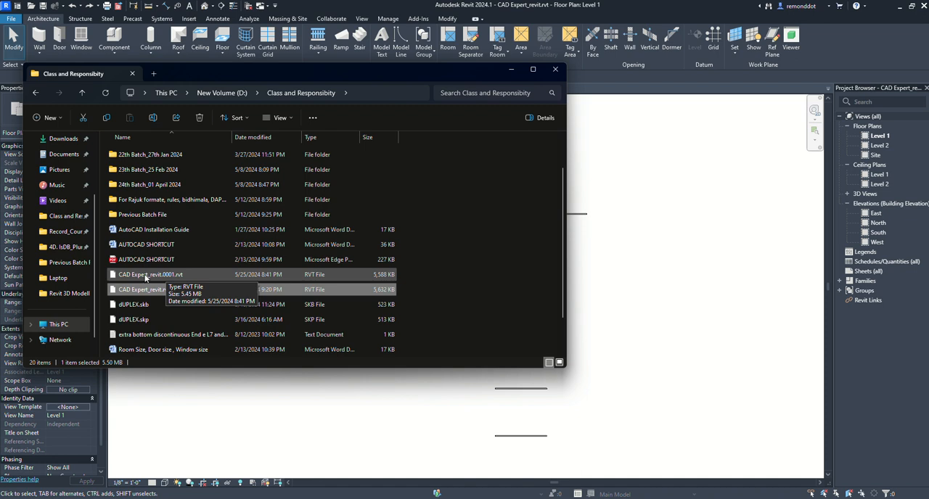
pyautogui.click(145, 277)
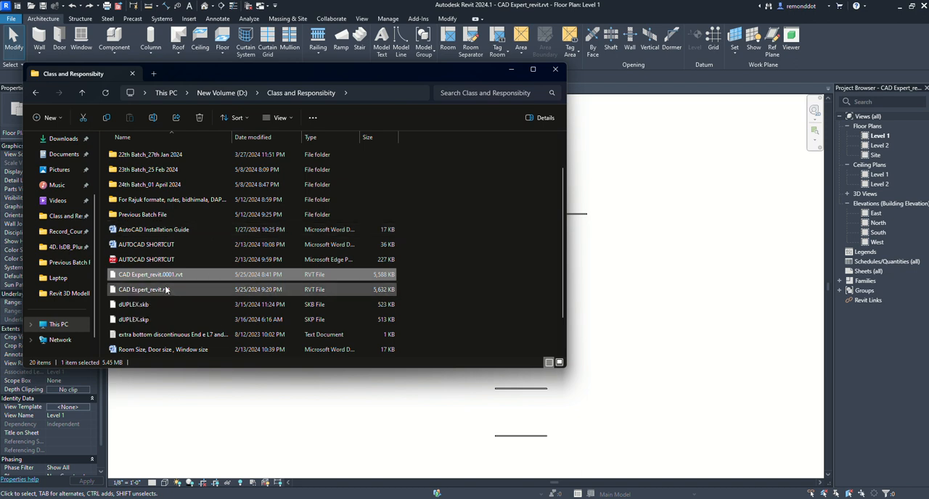
pyautogui.click(556, 69)
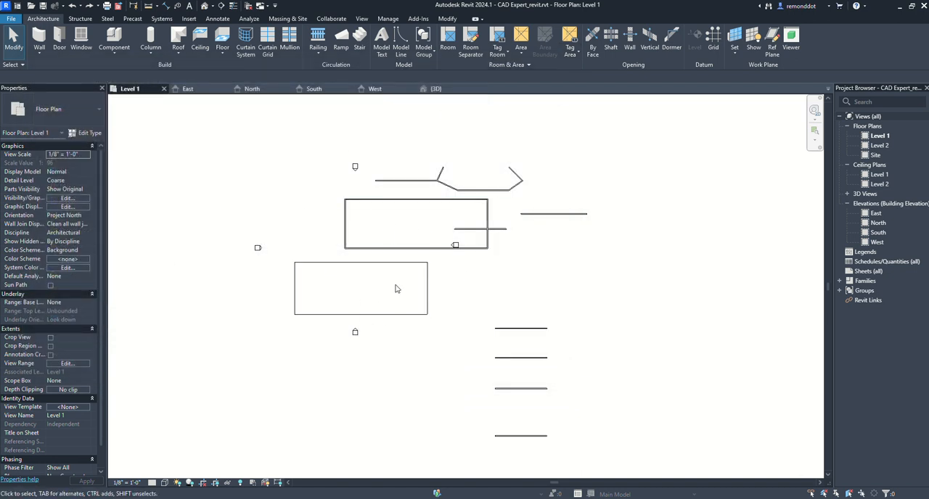
# - Window-select the double-line rectangle's left wall with the nearby elevation markers, try a crossing selection over both rectangles, and clear each selection
pyautogui.moveTo(510, 319); pyautogui.dragTo(485, 322, button='middle')
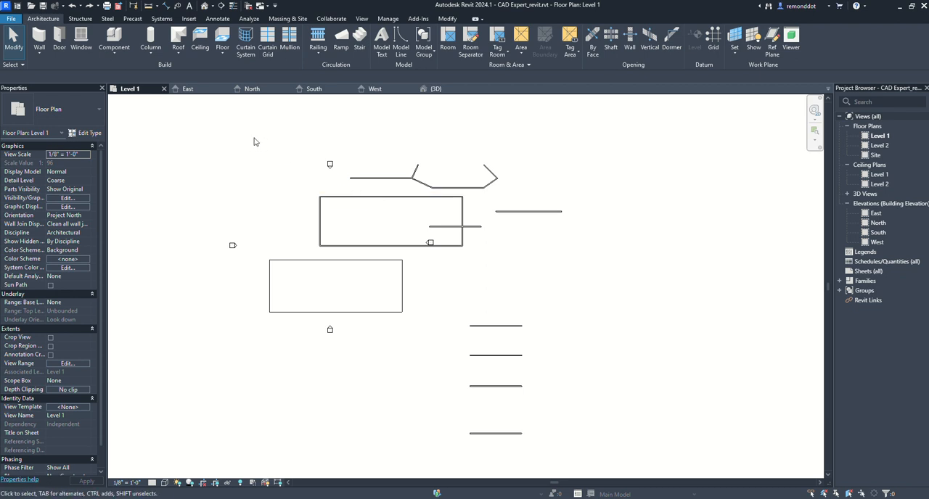
pyautogui.moveTo(256, 137); pyautogui.dragTo(403, 274)
pyautogui.scroll(2, 305, 190)
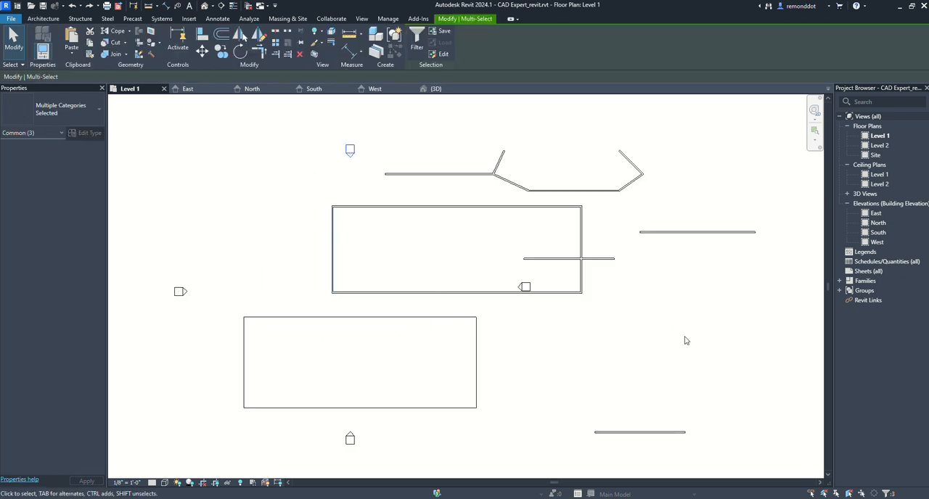
pyautogui.click(301, 228)
pyautogui.moveTo(171, 103); pyautogui.dragTo(393, 336)
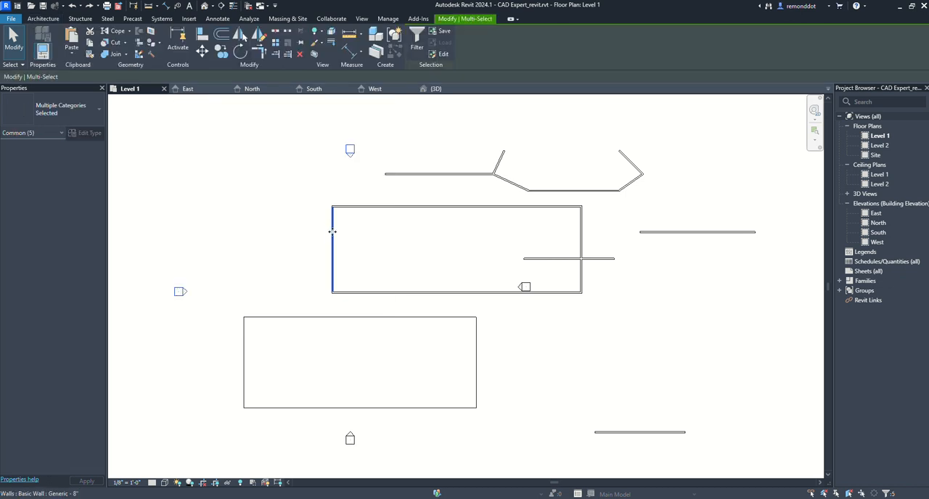
pyautogui.press('Escape')
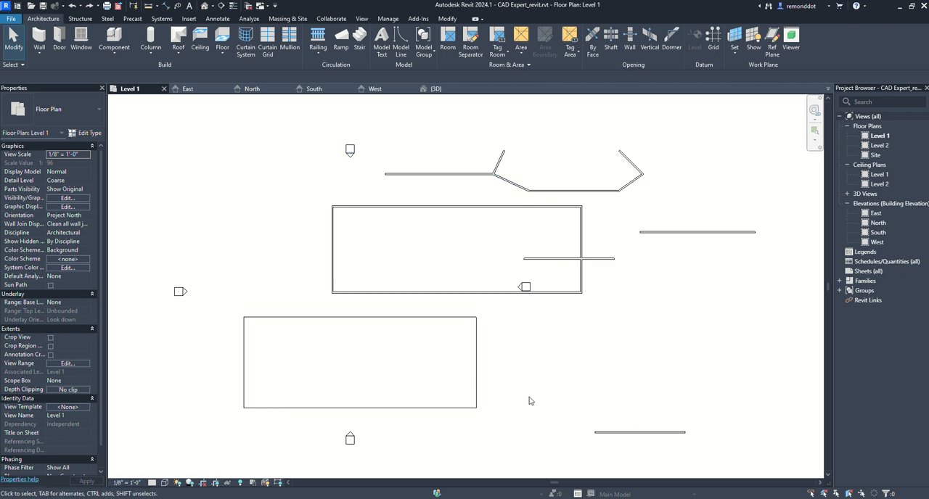
pyautogui.moveTo(519, 416); pyautogui.dragTo(510, 197)
pyautogui.press('Escape')
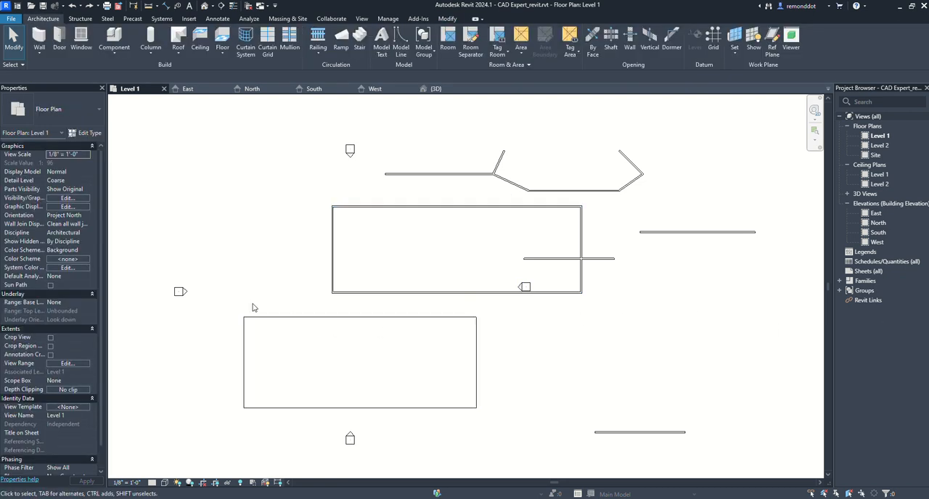